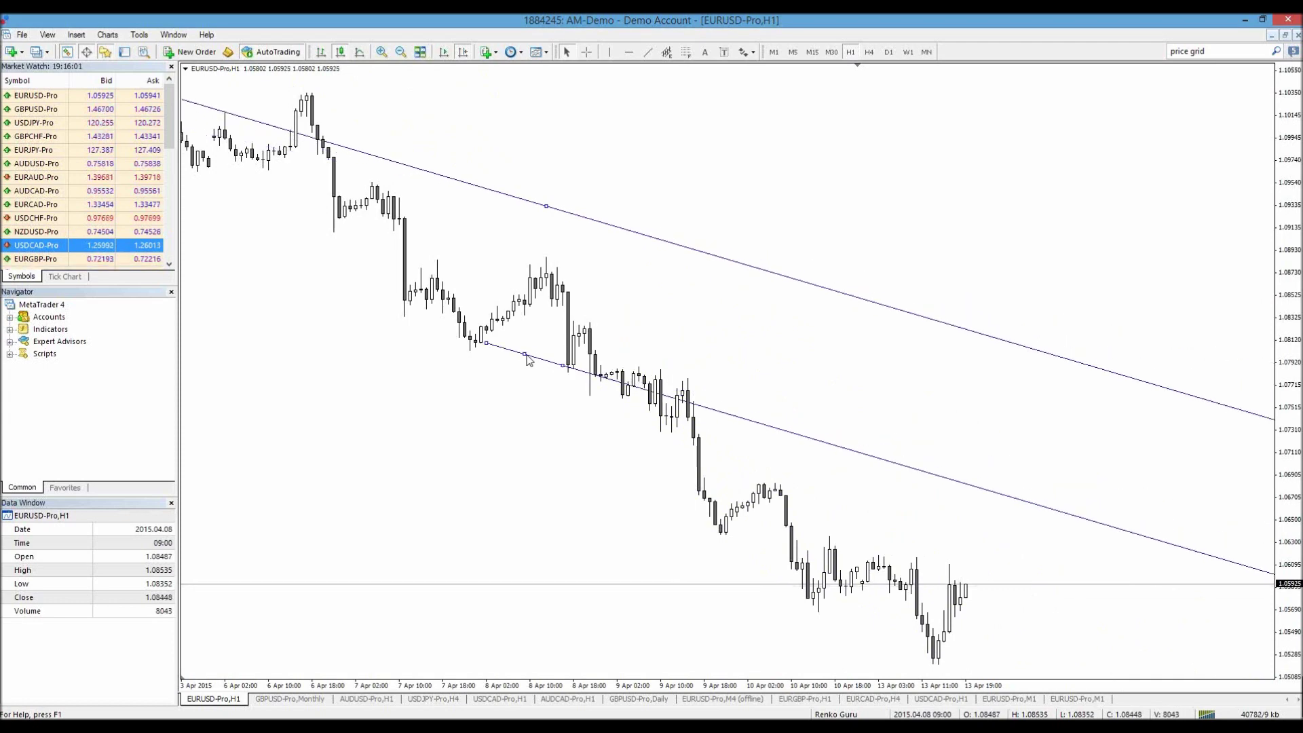
Drag the channel anchors to steepen it and rest the upper line on the falling highs
left_click_drag(563, 366, 563, 371)
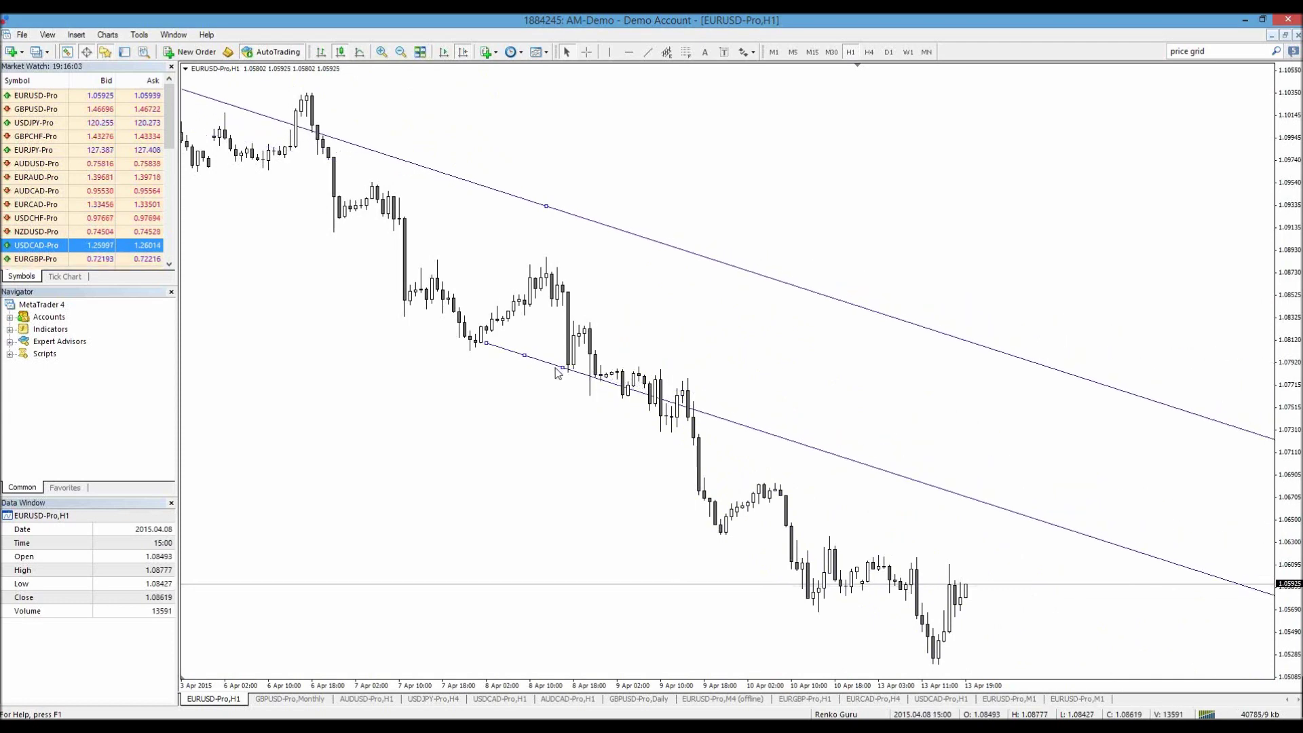
left_click_drag(487, 343, 369, 308)
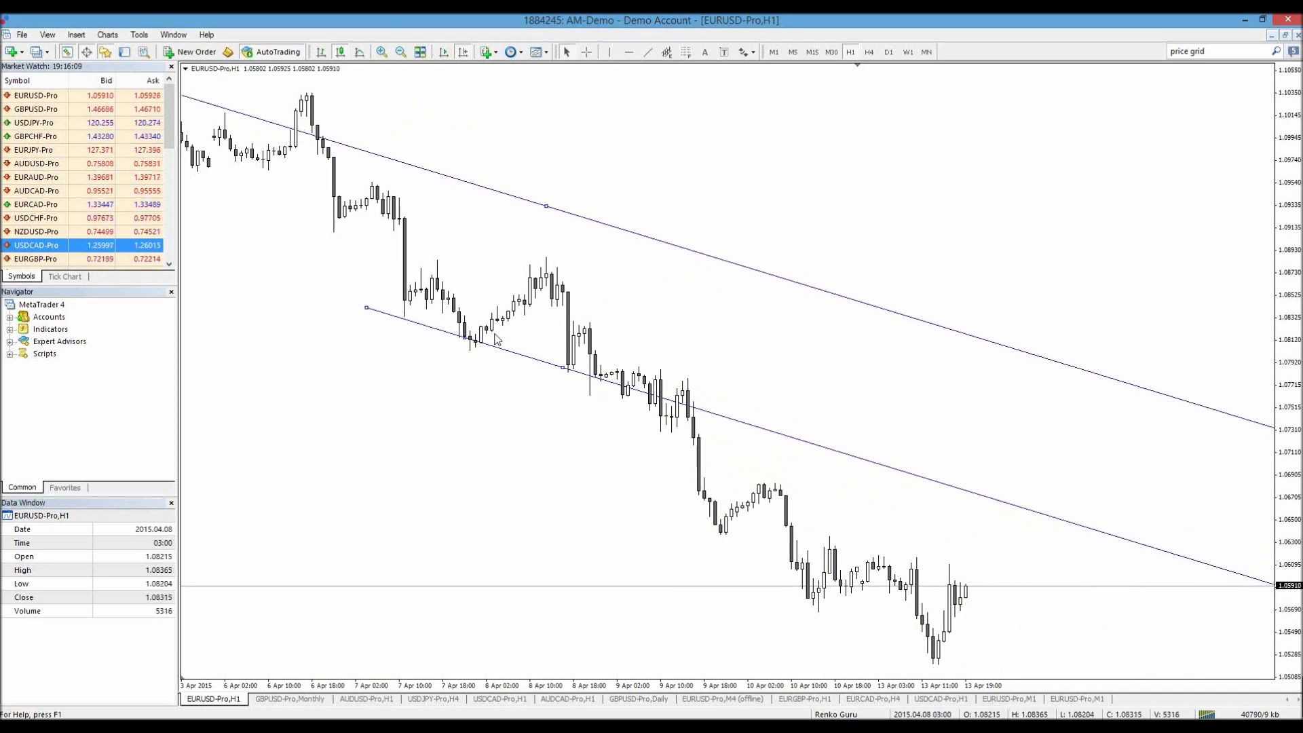
left_click_drag(546, 206, 551, 262)
left_click_drag(563, 367, 541, 426)
left_click_drag(366, 308, 366, 286)
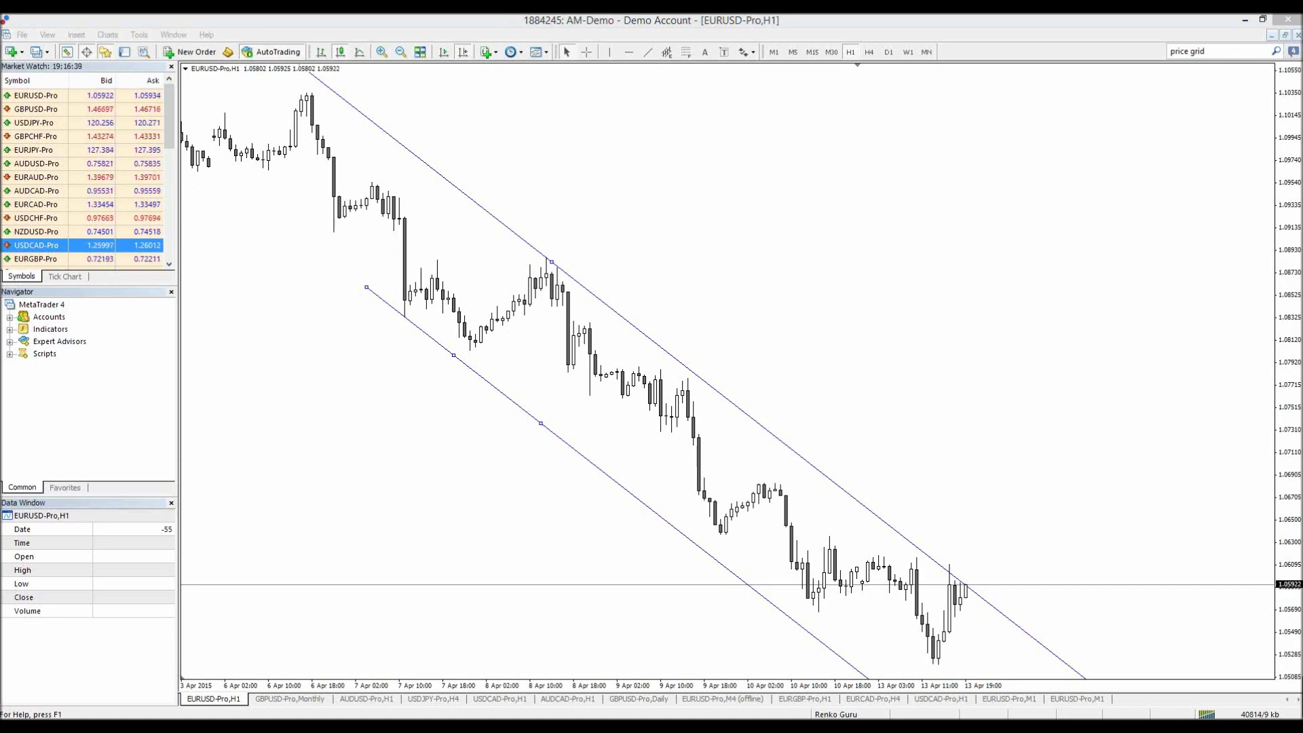
Nudge the whole descending channel slightly down and right to frame the recent lows
left_click(365, 289)
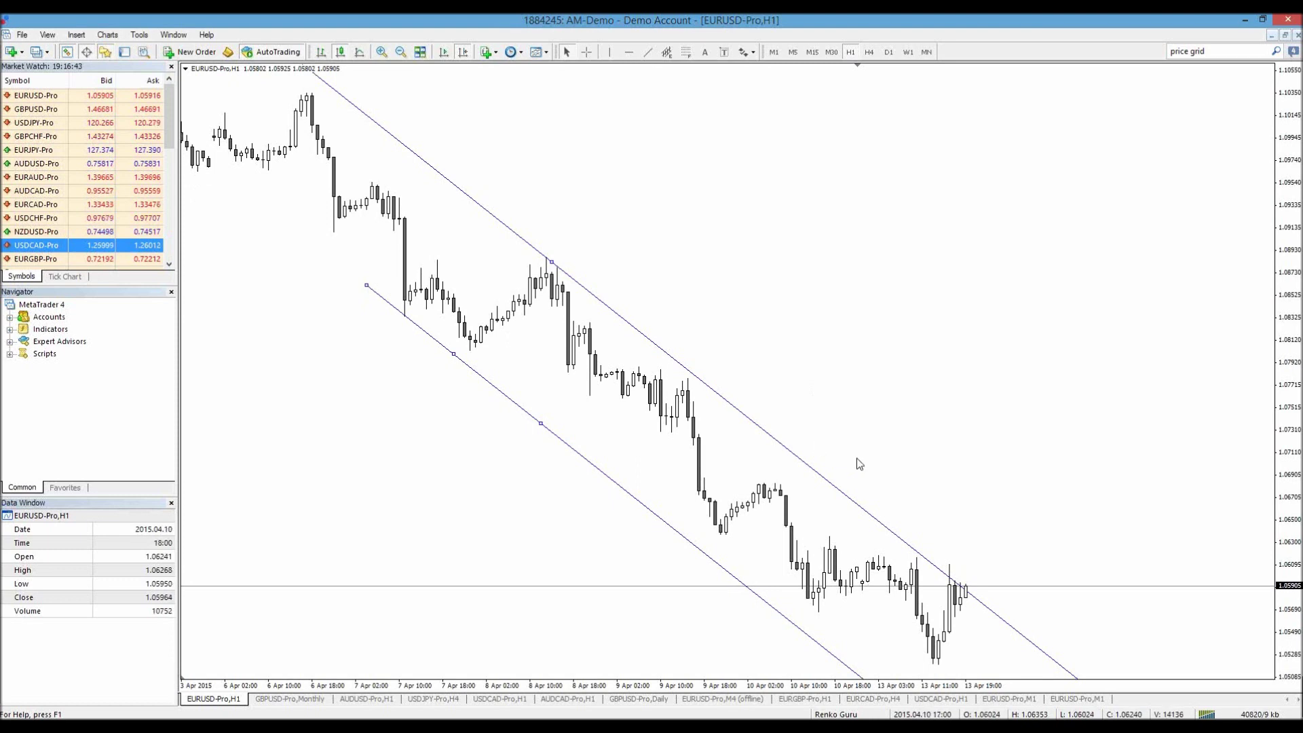
left_click_drag(541, 424, 574, 435)
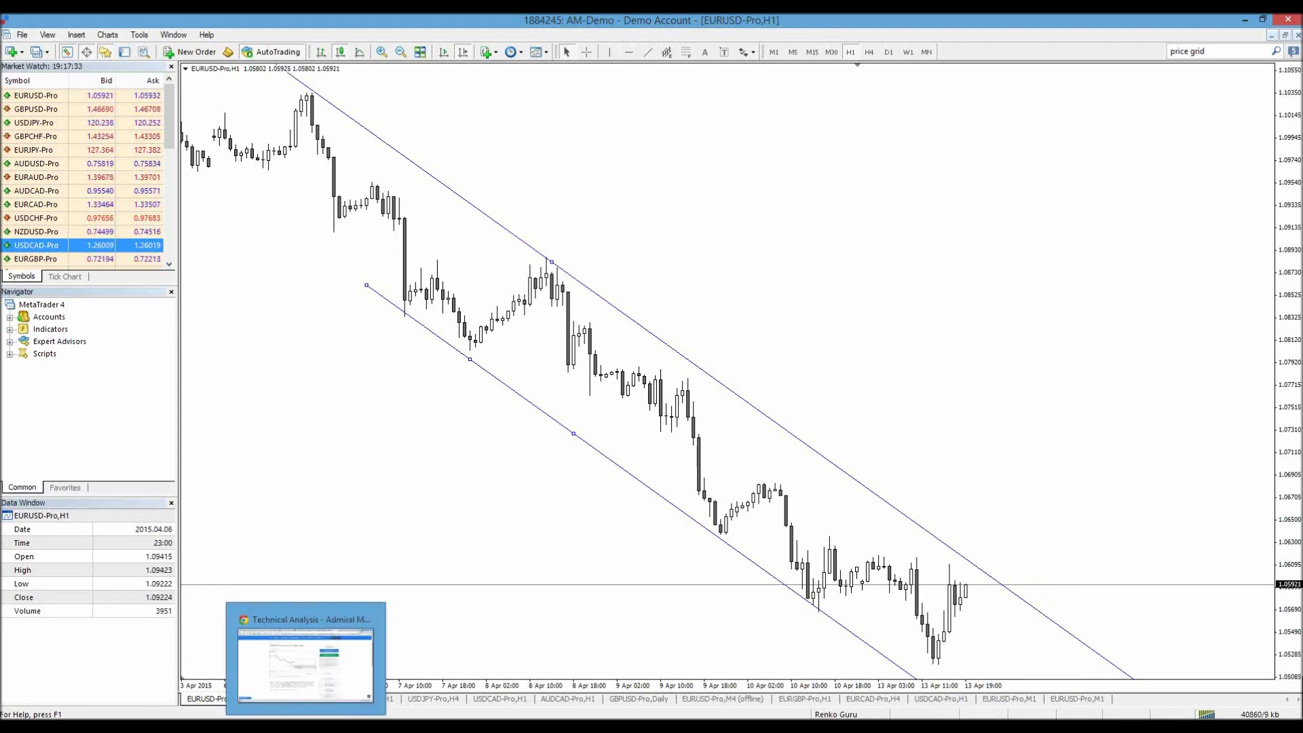
left_click(299, 663)
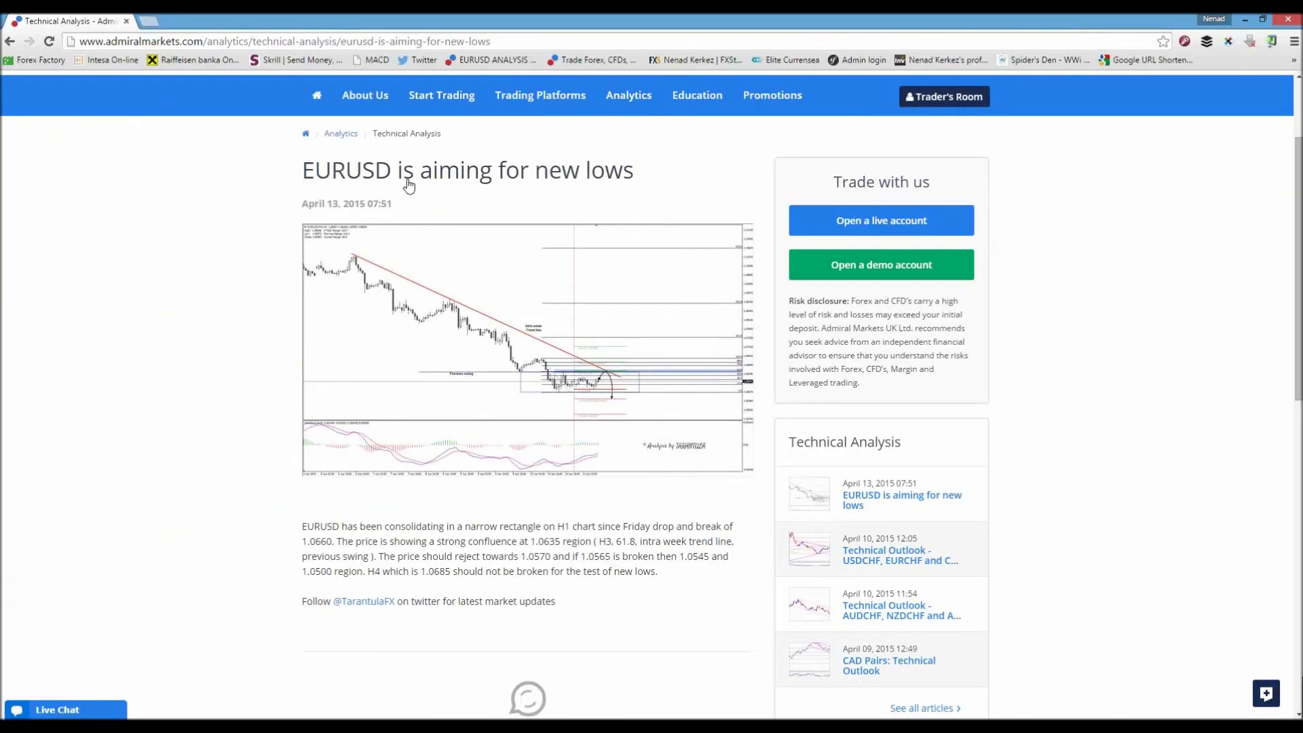
left_click(519, 339)
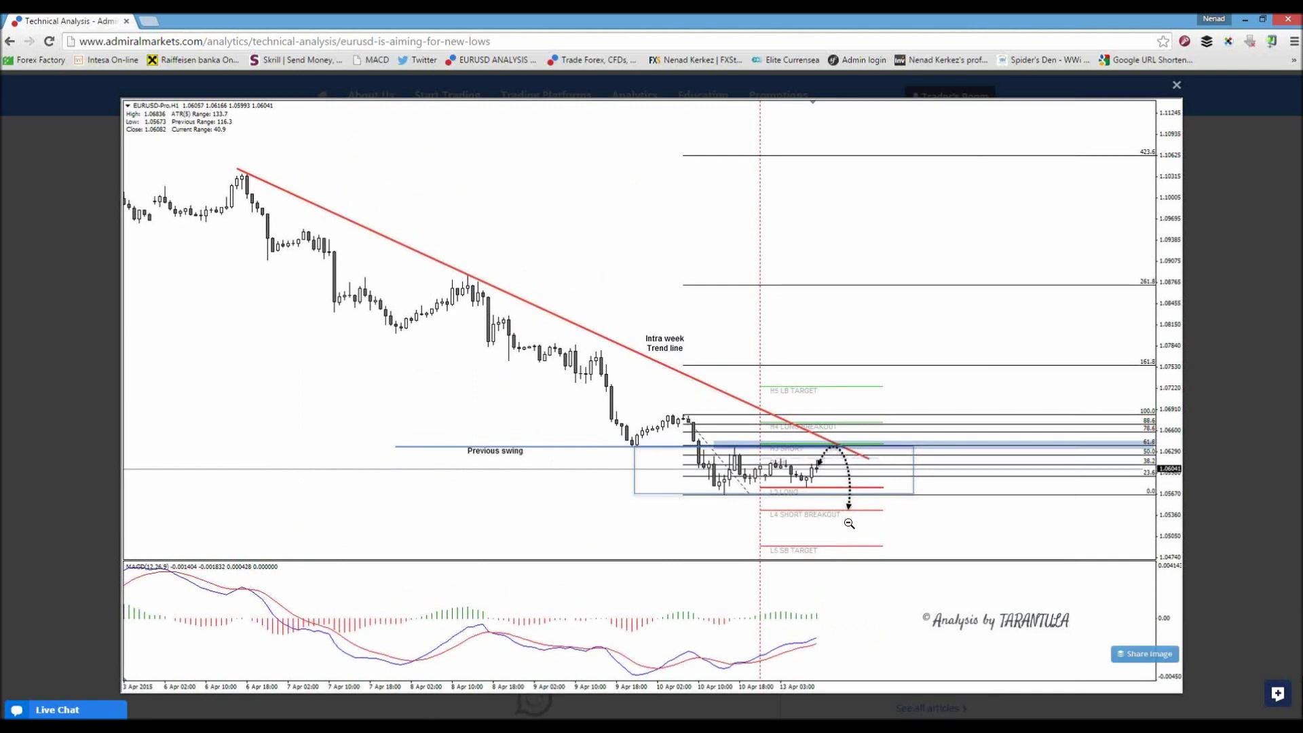
left_click(1176, 87)
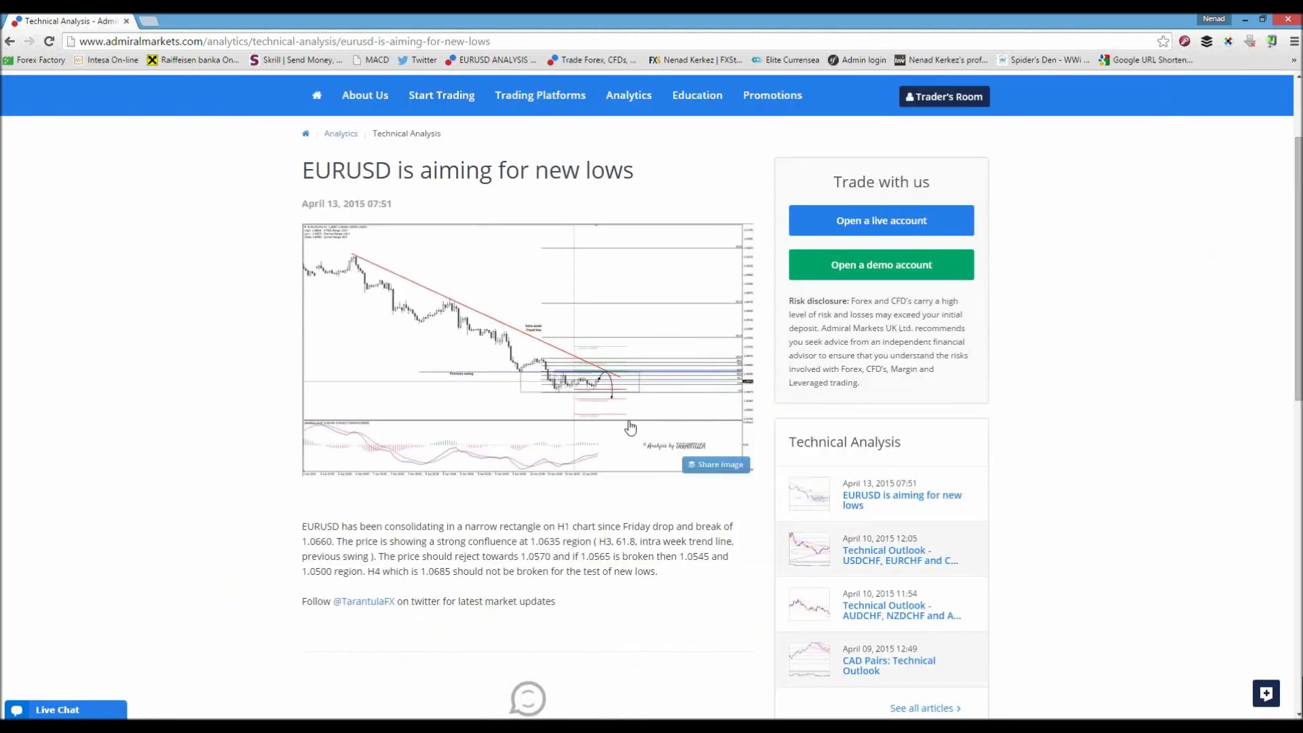
scroll(567, 490, "down", 1)
left_click_drag(389, 487, 678, 508)
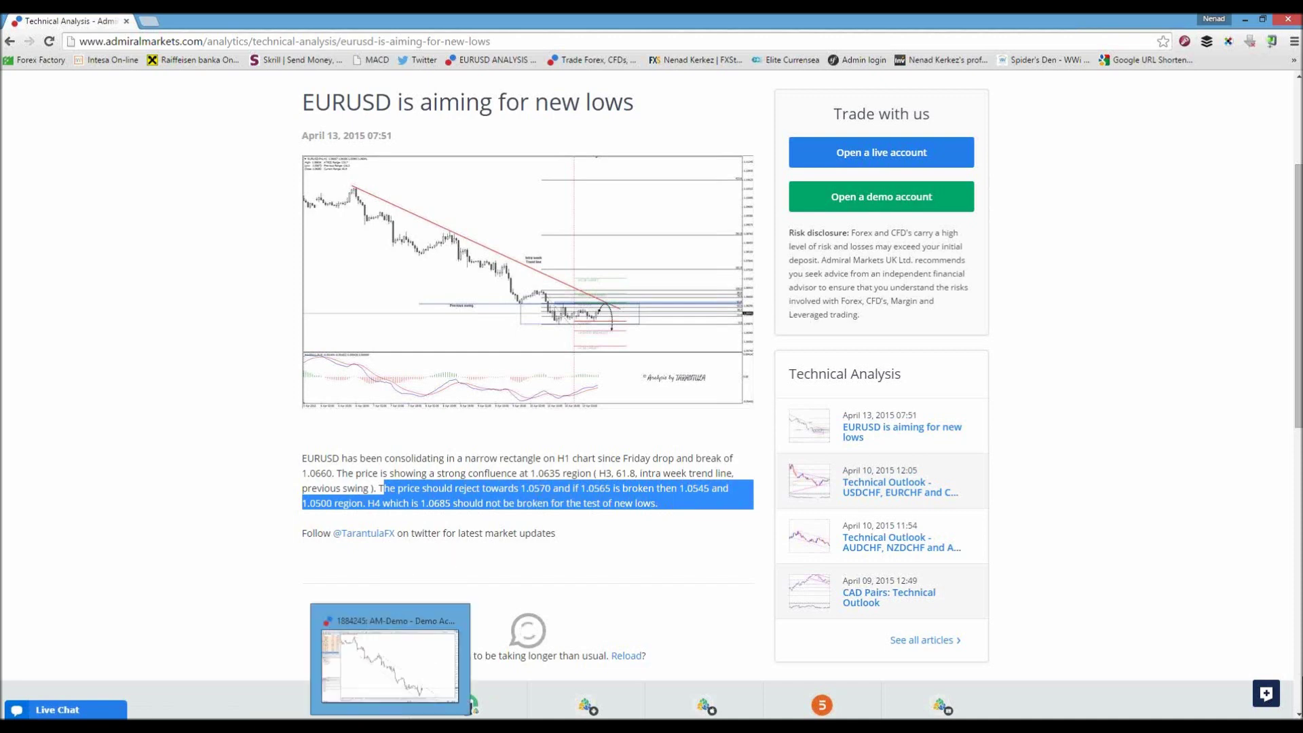
left_click(392, 652)
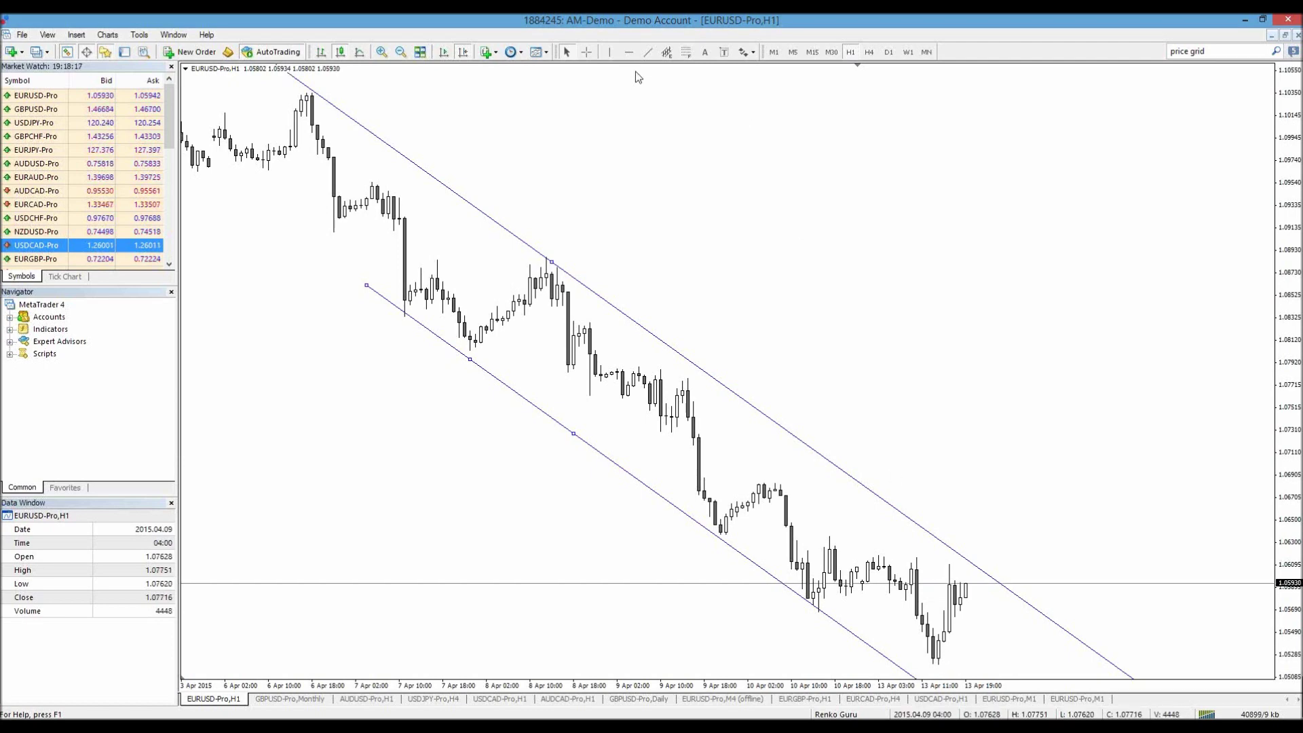
Scroll to the latest EURUSD bars and compress the price scale for room around them
left_click_drag(943, 645, 926, 650)
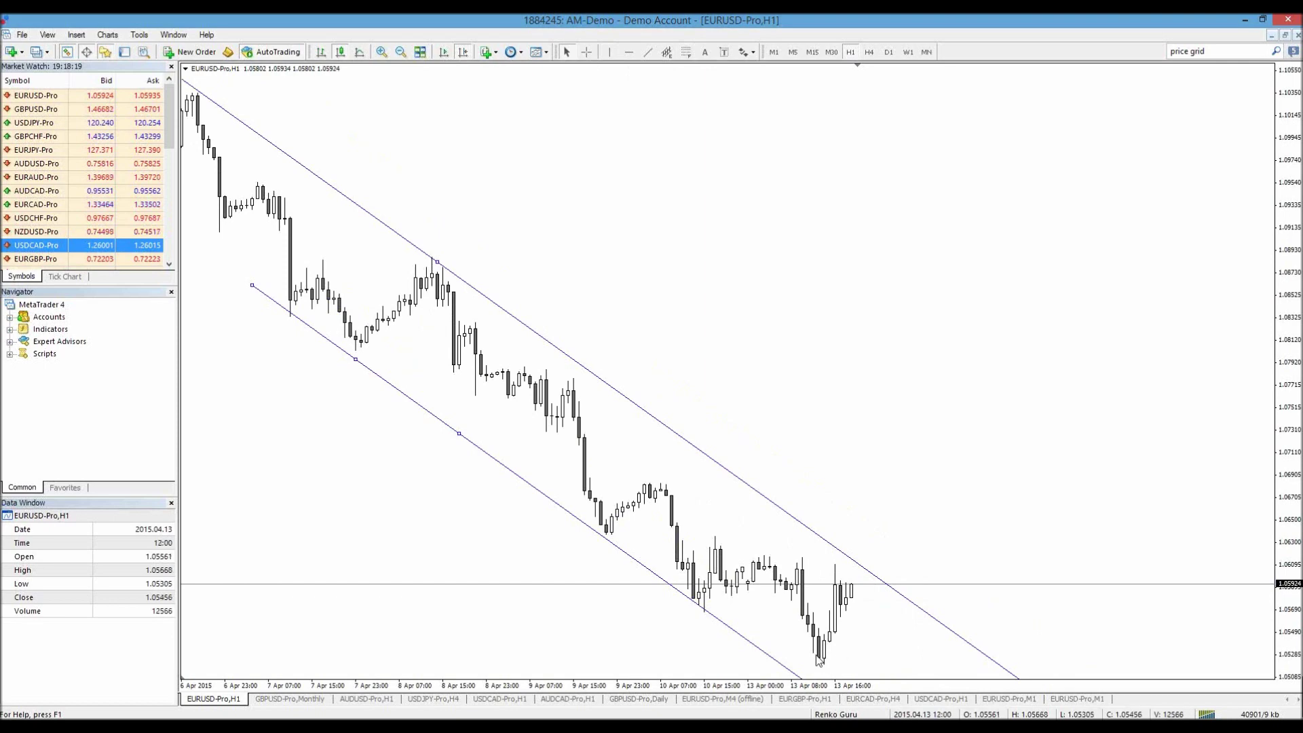
left_click_drag(1293, 390, 1294, 411)
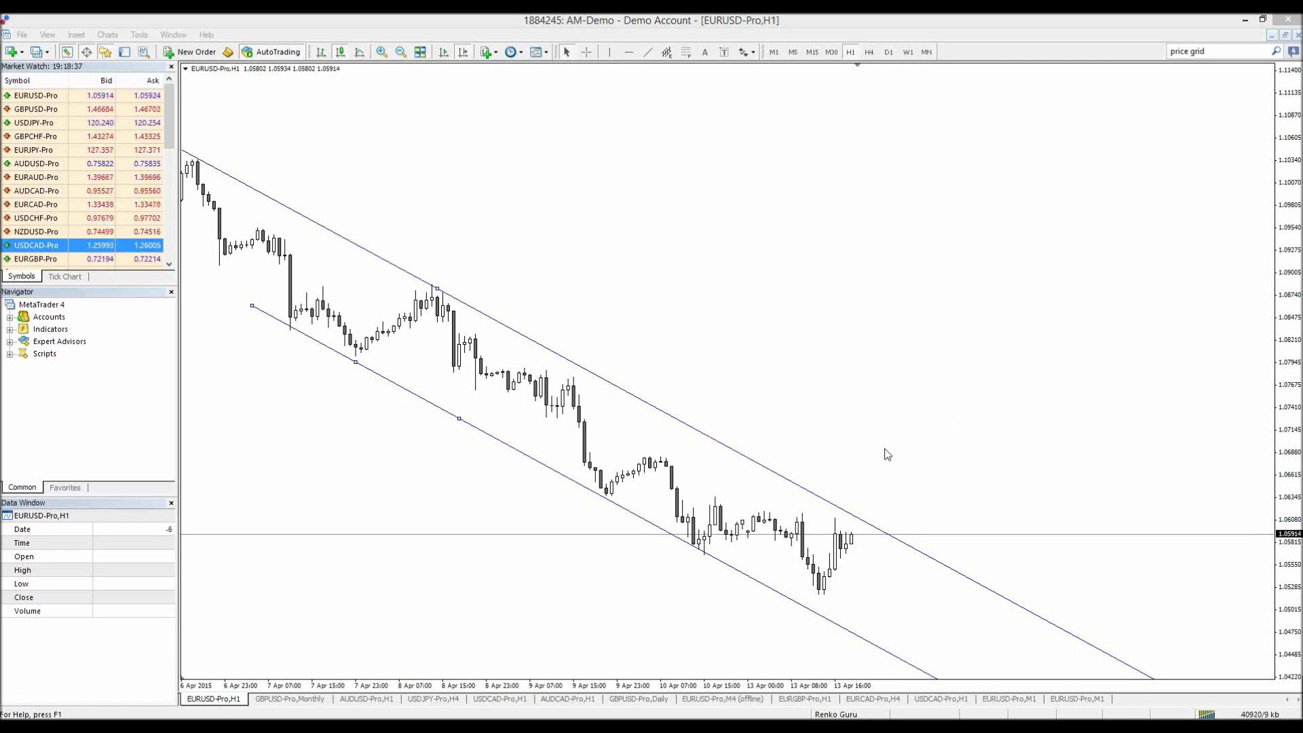
left_click(629, 51)
Place red horizontal lines at 1.06366 and 1.05658
left_click_drag(678, 398, 655, 499)
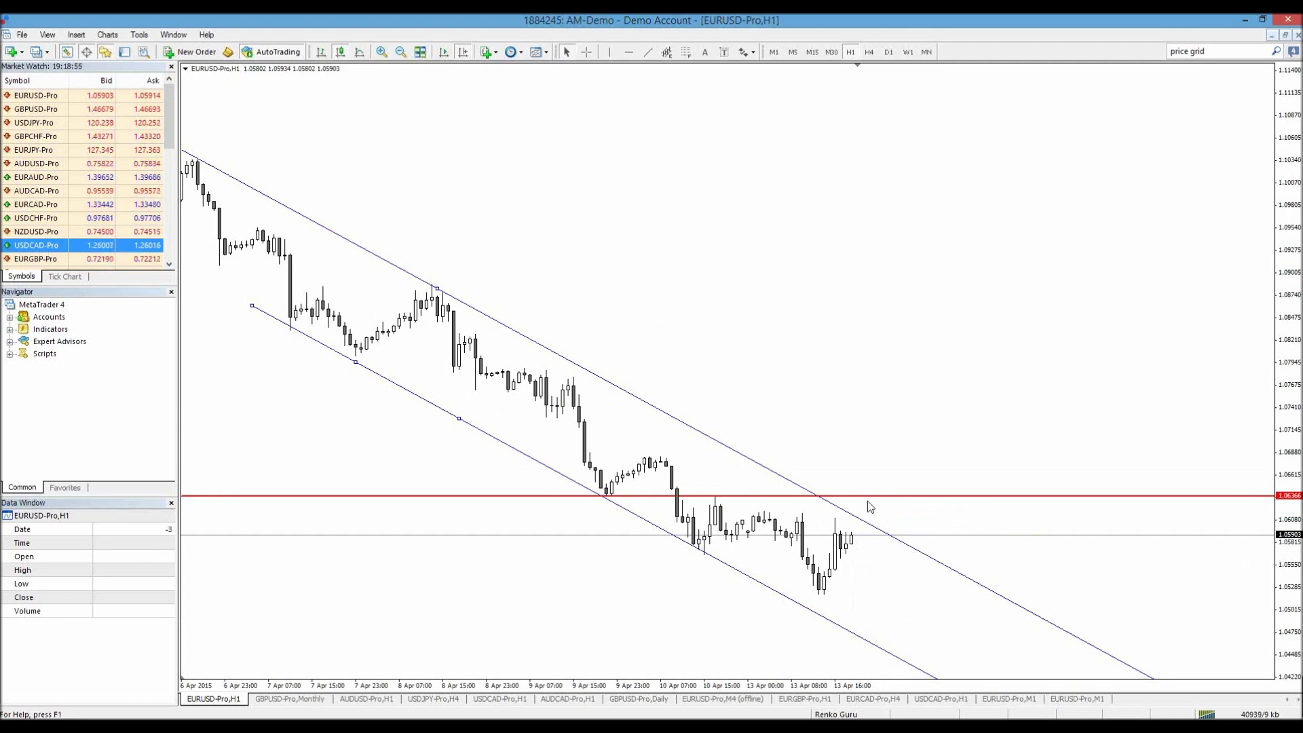
scroll(872, 328, "up", 3)
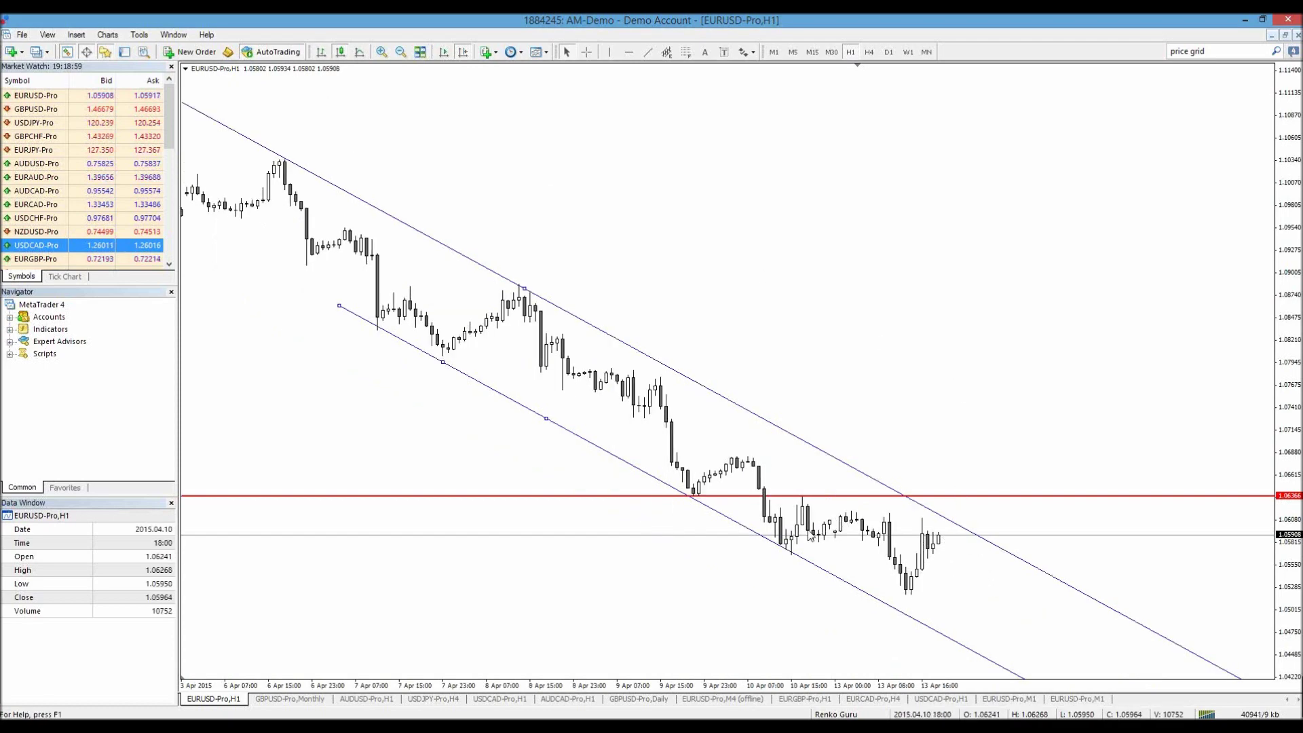
left_click(629, 52)
left_click_drag(842, 559, 842, 555)
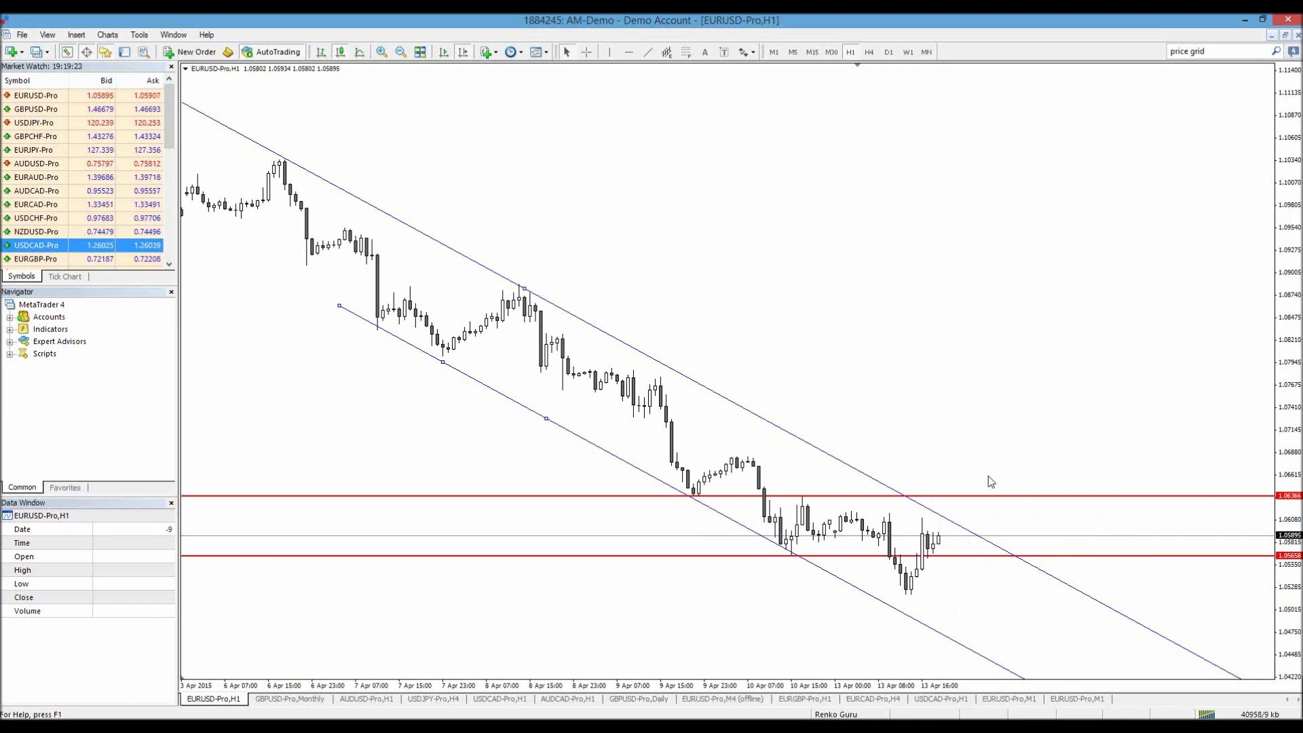
Insert a Fibonacci retracement stretched from the 10 Apr high down to the recent low
left_click(76, 34)
left_click(175, 121)
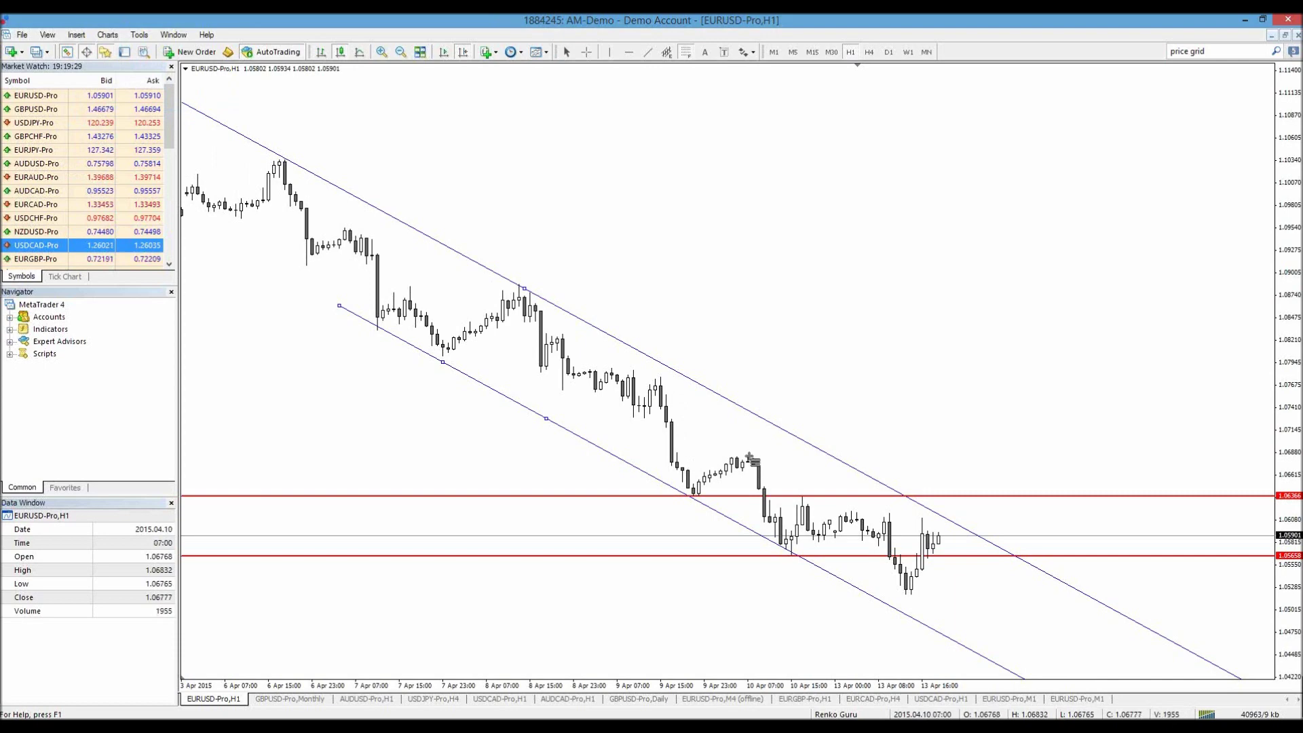
left_click_drag(750, 456, 780, 596)
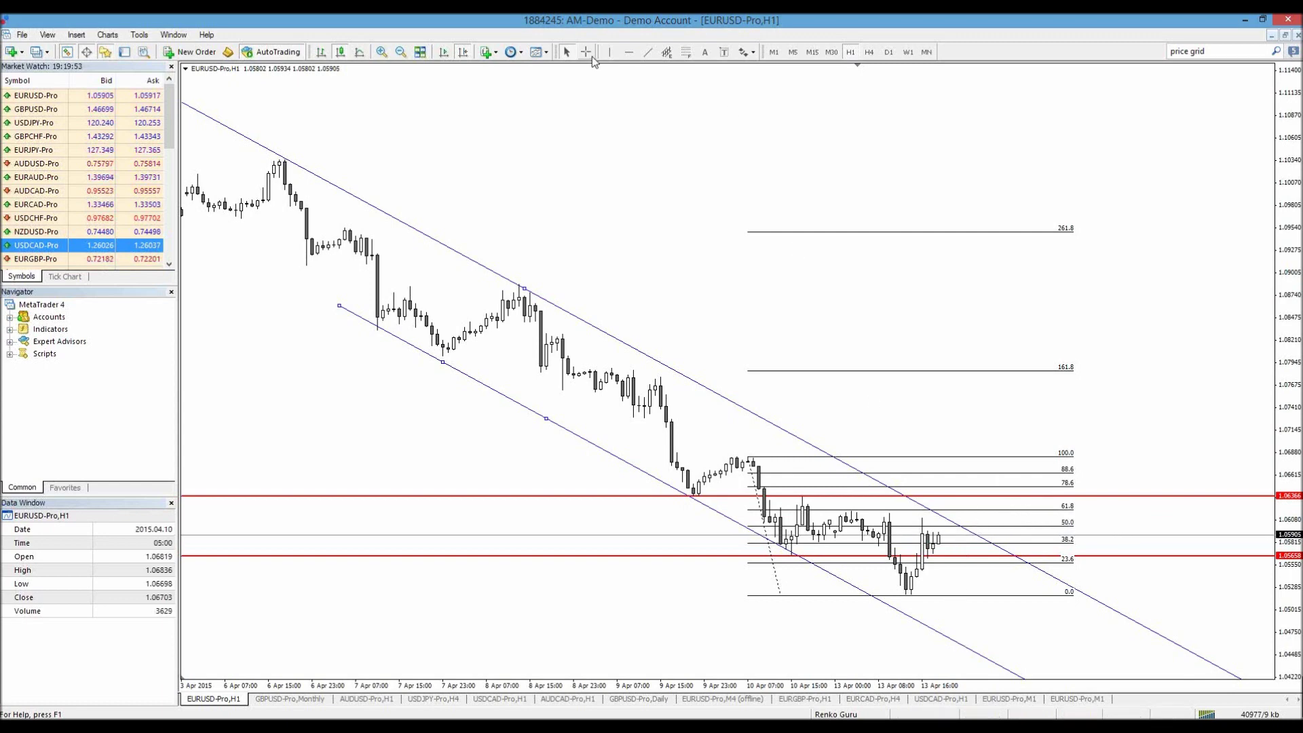
Place a red horizontal line at 1.05191, on the Fibonacci 0.0 level
left_click(629, 53)
left_click_drag(998, 610, 997, 595)
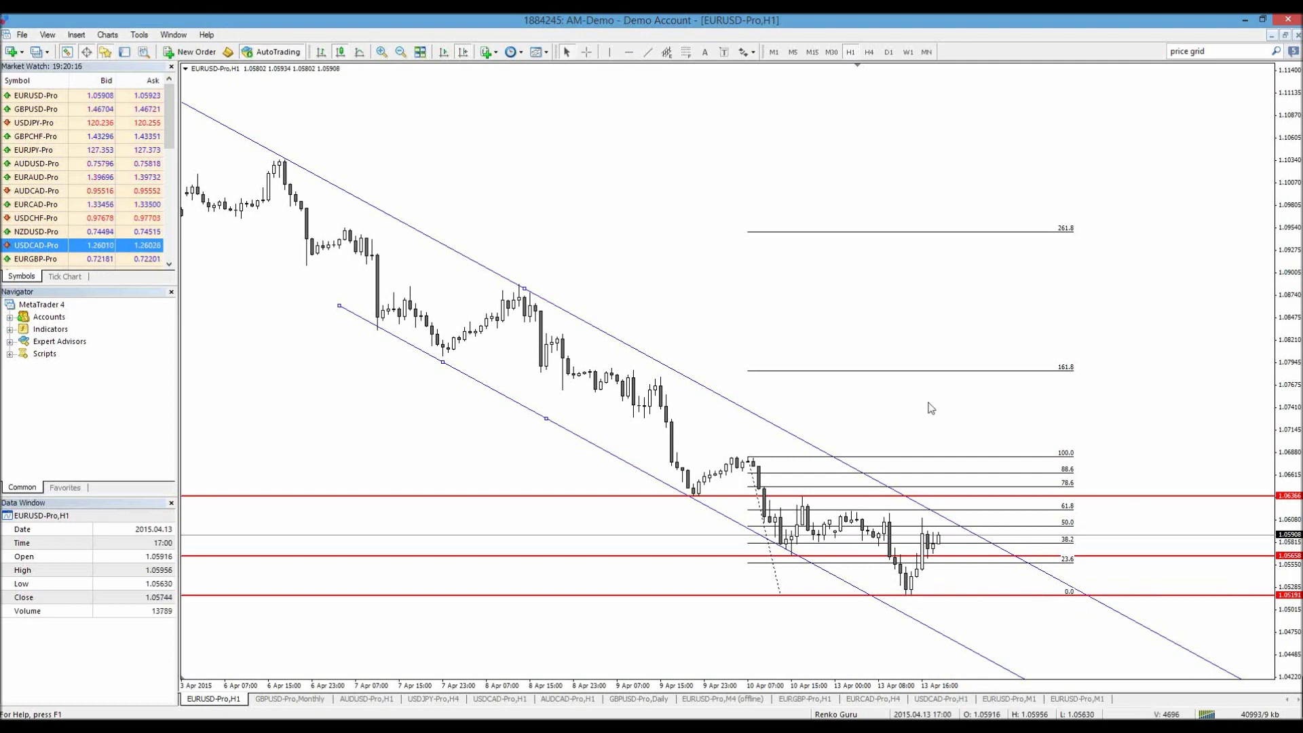
Add a red support line at 1.04756 below the 0.0 level, then switch to M15
left_click(631, 52)
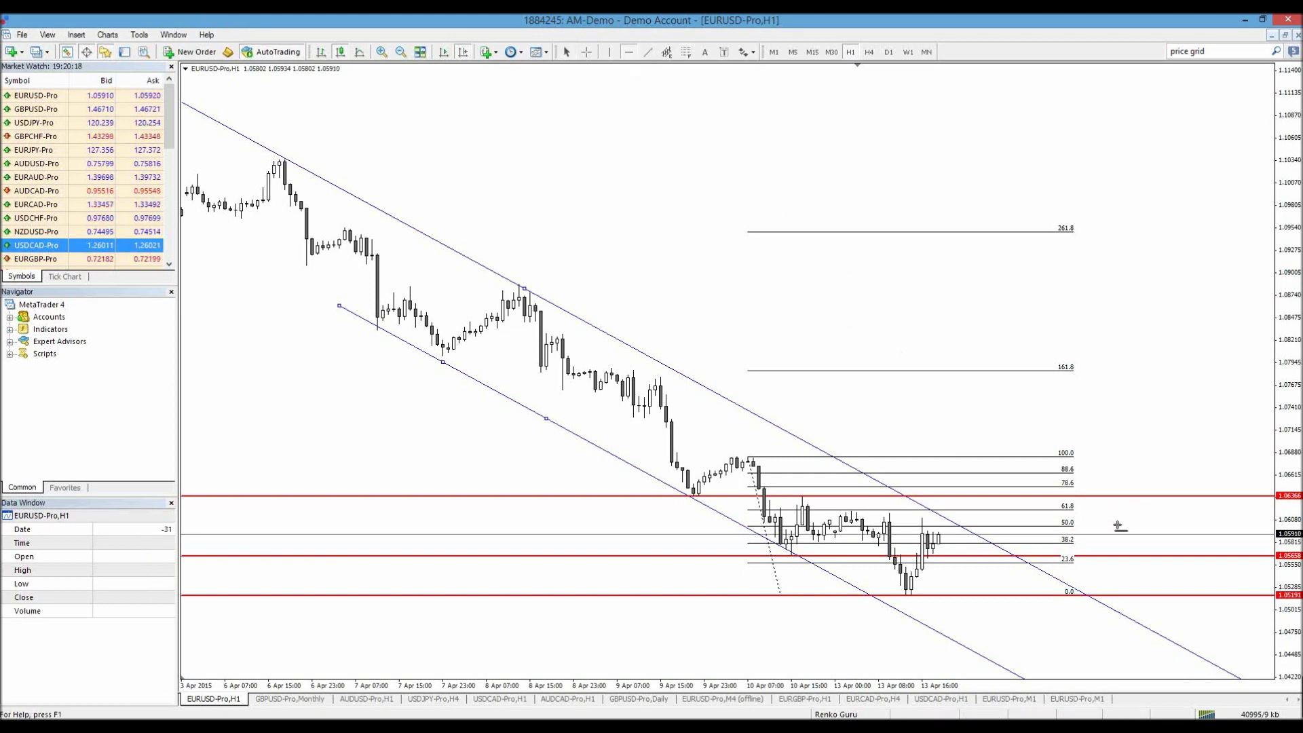
left_click(1177, 616)
mouse_move(1177, 616)
left_mouse_down()
mouse_move(1256, 614)
mouse_move(1178, 617)
mouse_move(1178, 633)
left_mouse_up()
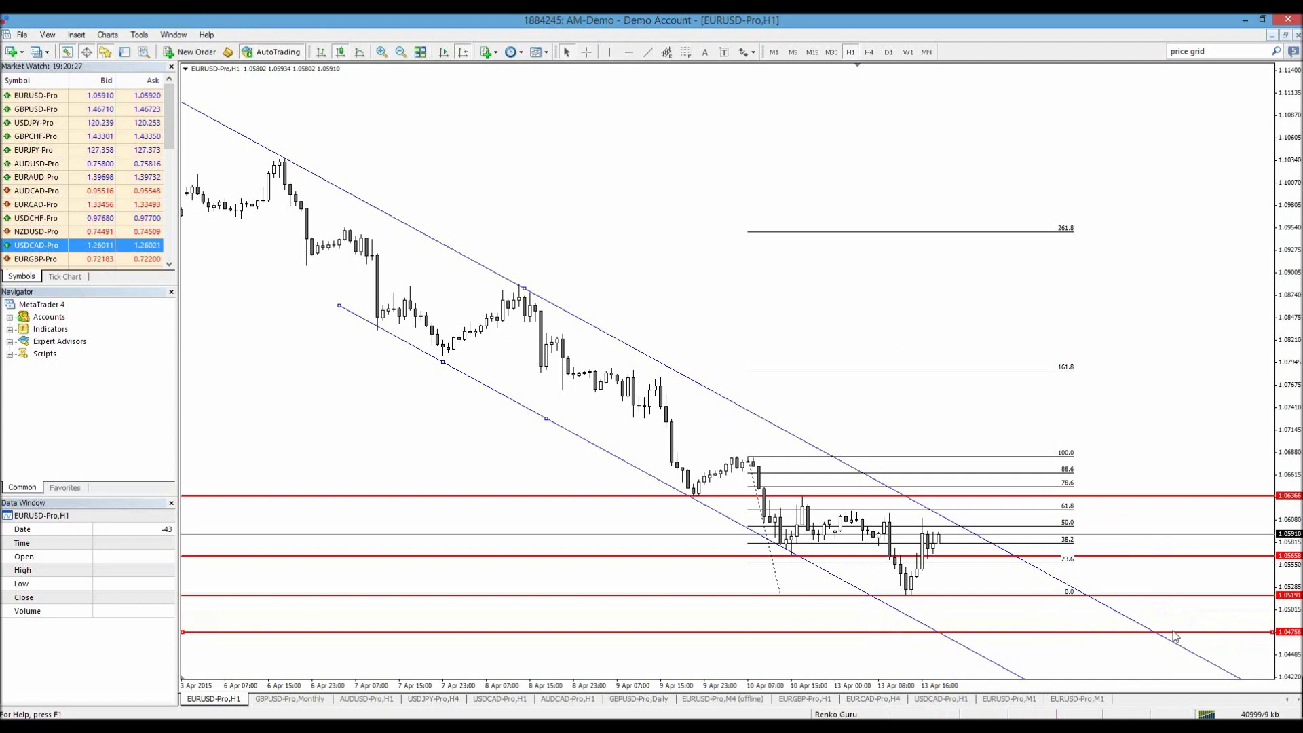
left_click(812, 51)
scroll(1003, 342, "down", 10)
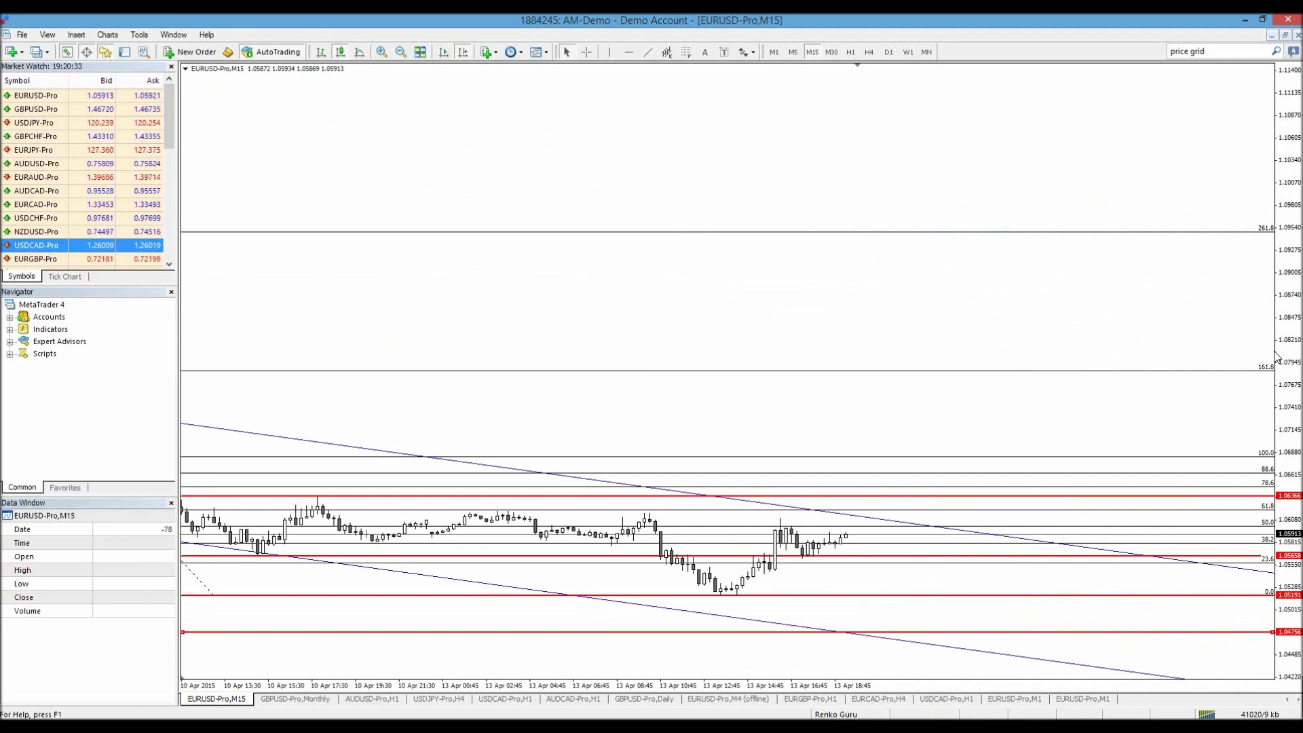
Stretch the price scale and place a red horizontal line at 1.04953
left_click_drag(1276, 356, 1287, 271)
left_click_drag(1289, 352, 1291, 356)
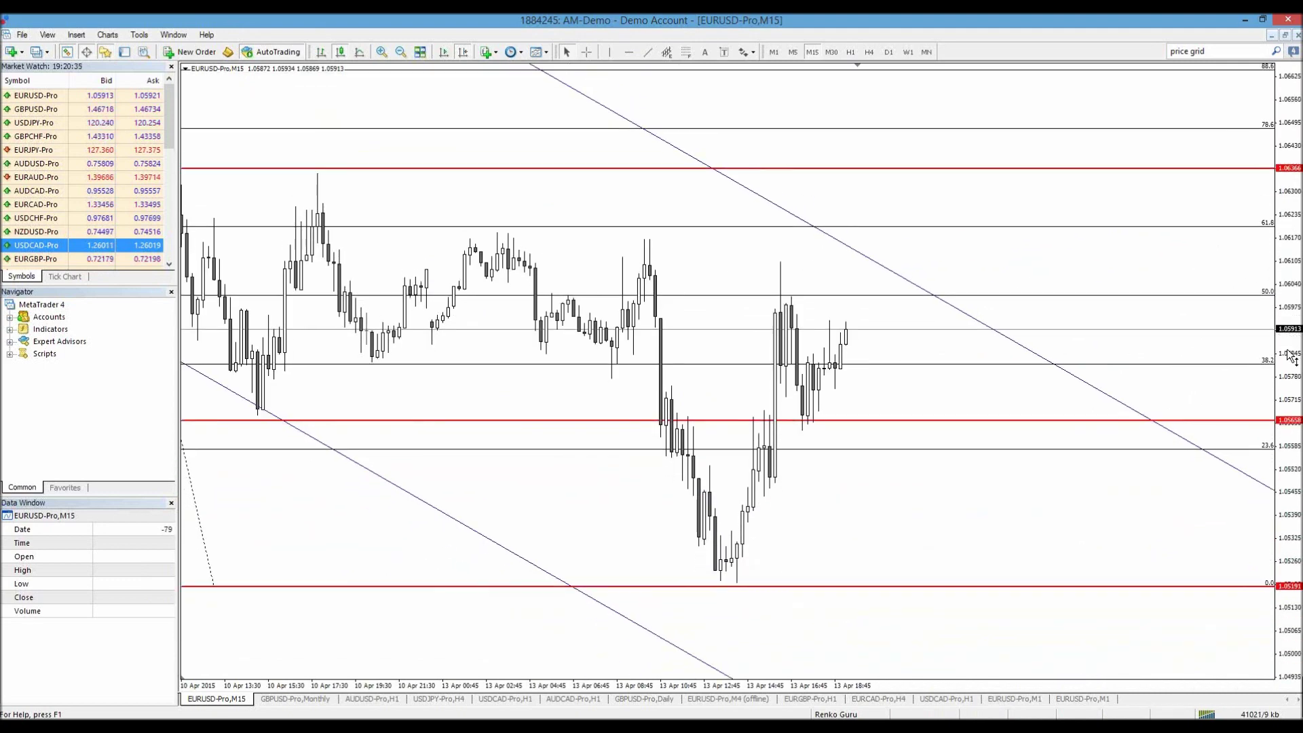
left_click(631, 53)
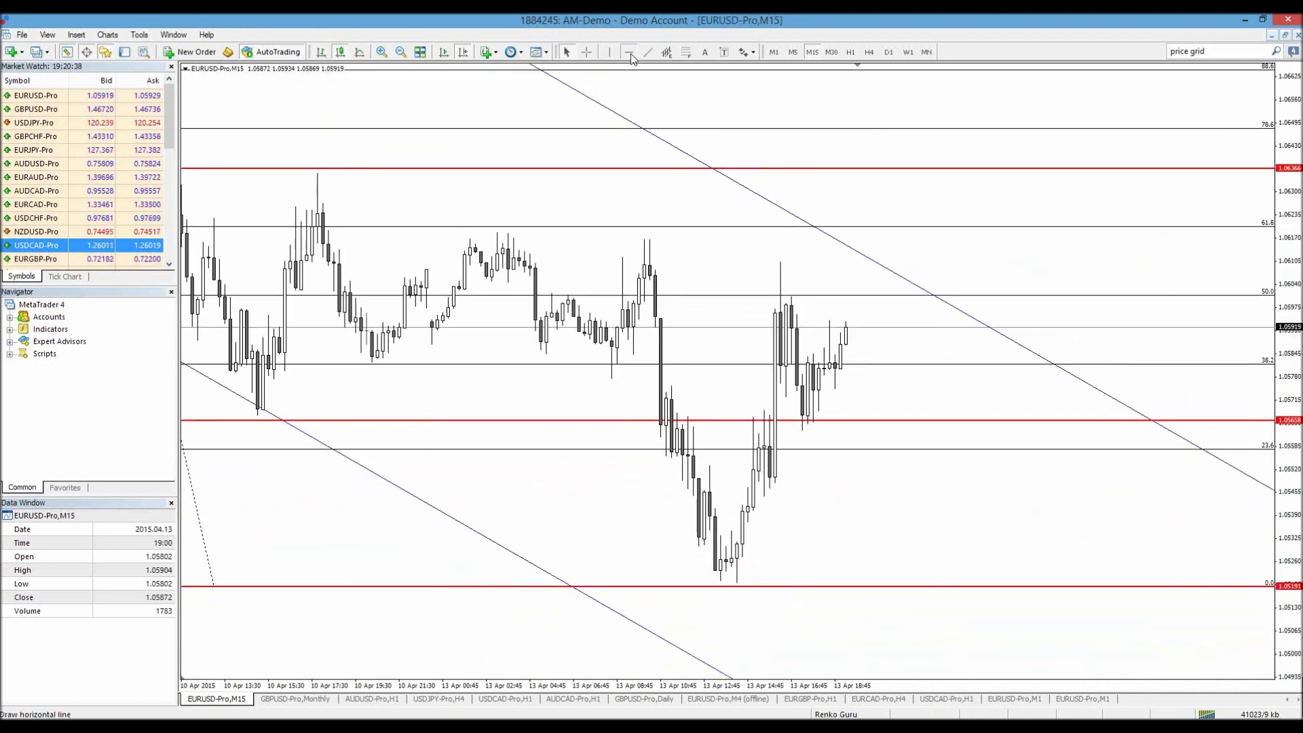
left_click(1167, 658)
left_click_drag(1167, 659, 1162, 670)
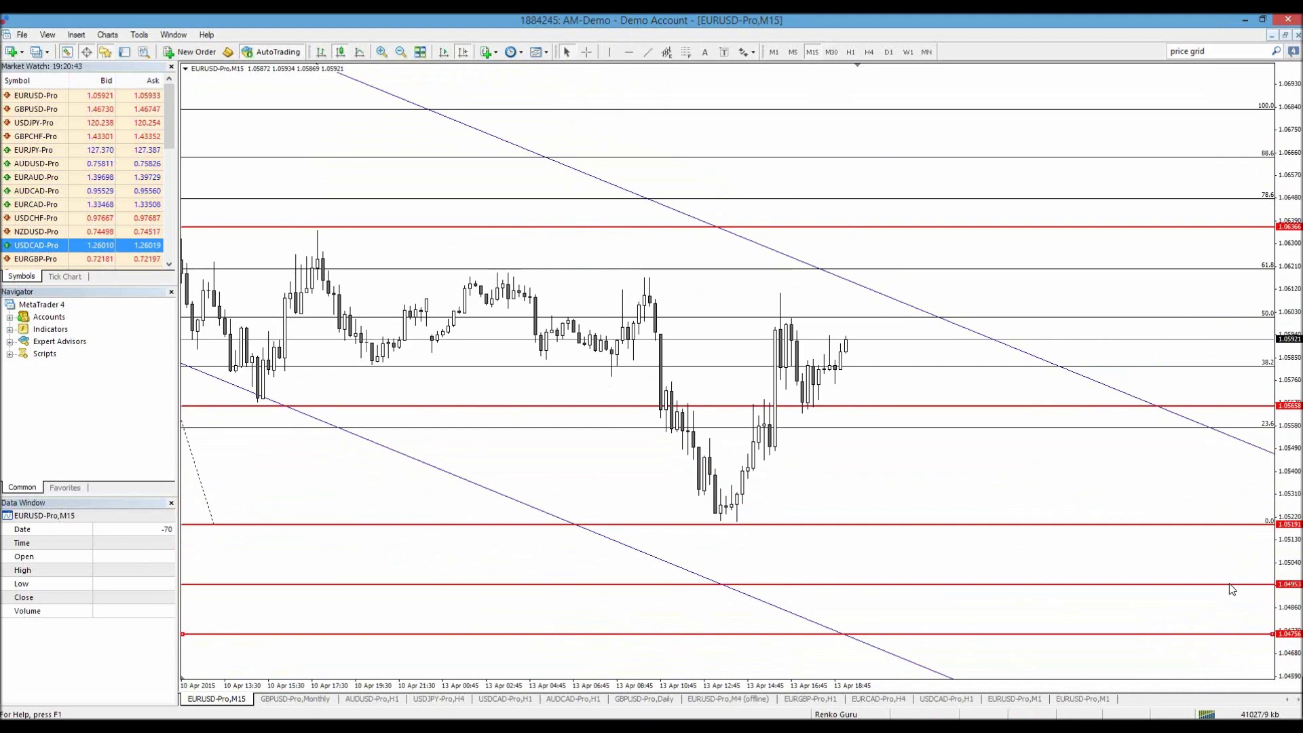
Delete the channel and lowest red lines, then add a red resistance line at 1.06704
key("Left")
key("Delete")
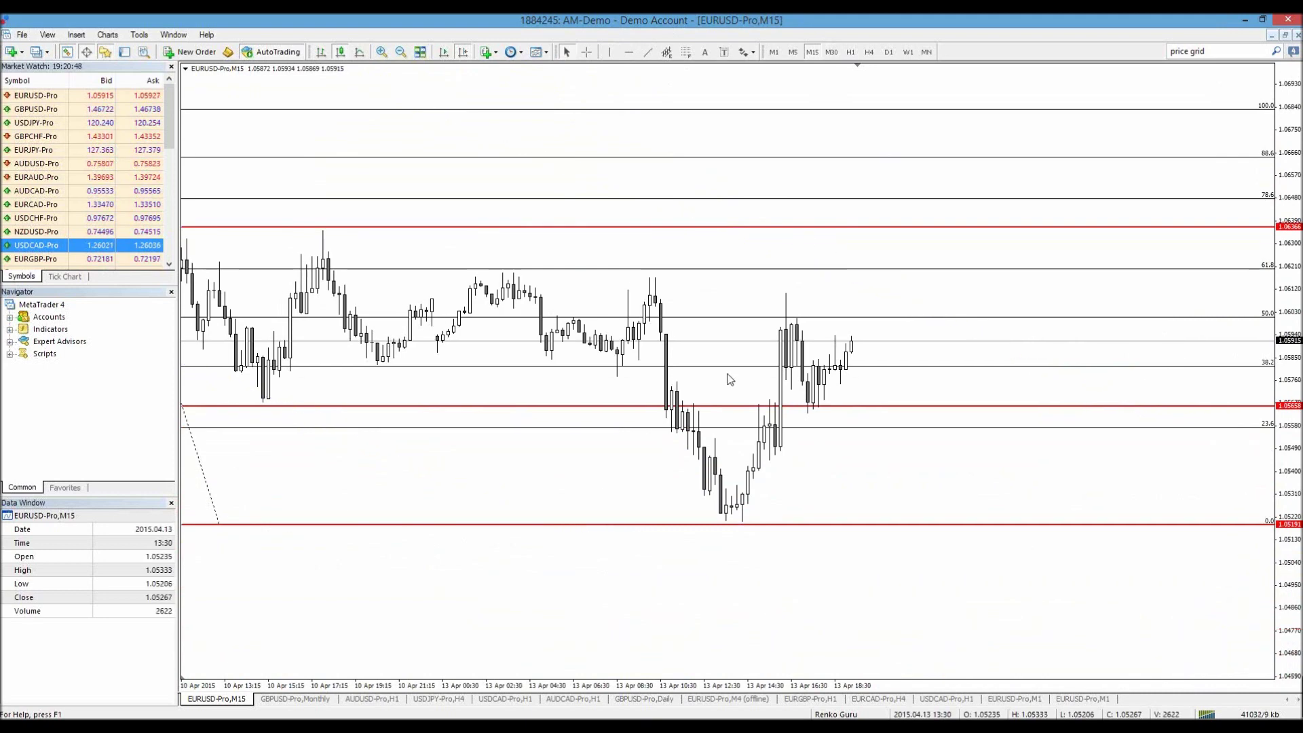
scroll(733, 199, "up", 5)
scroll(835, 251, "down", 3)
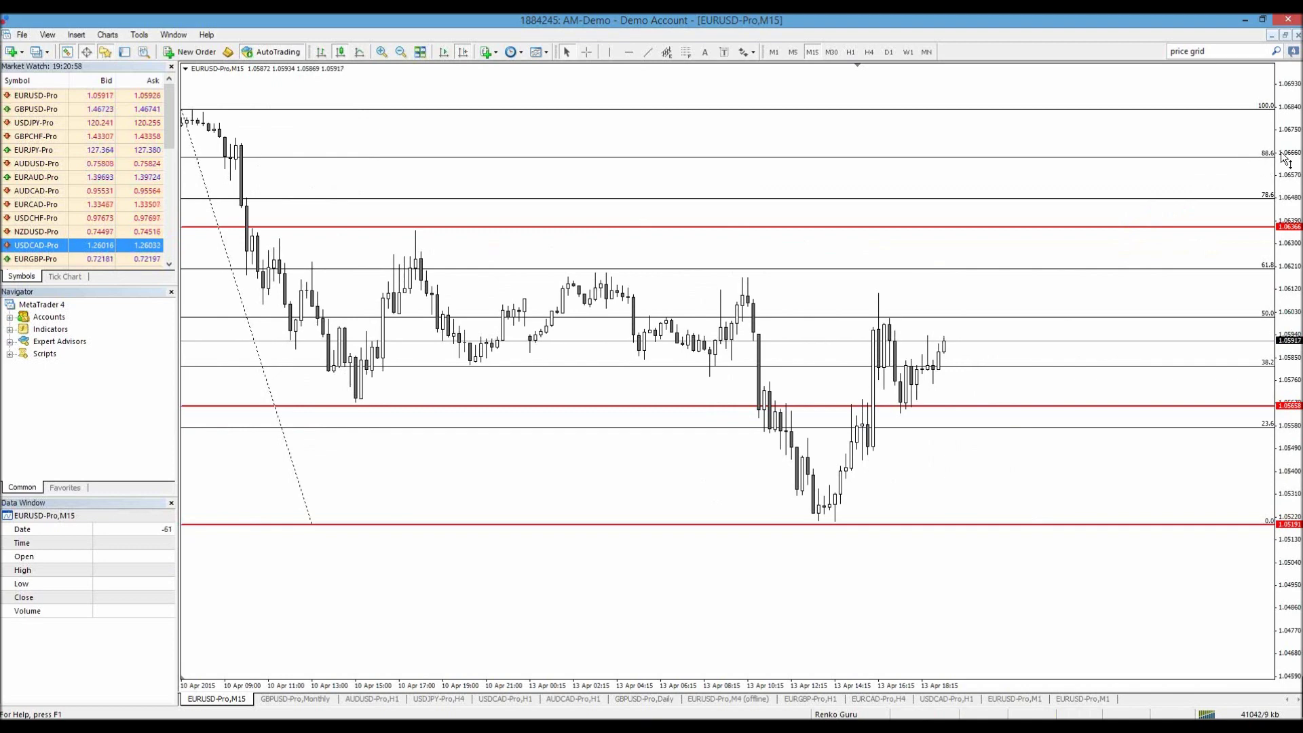
left_click_drag(977, 163, 998, 143)
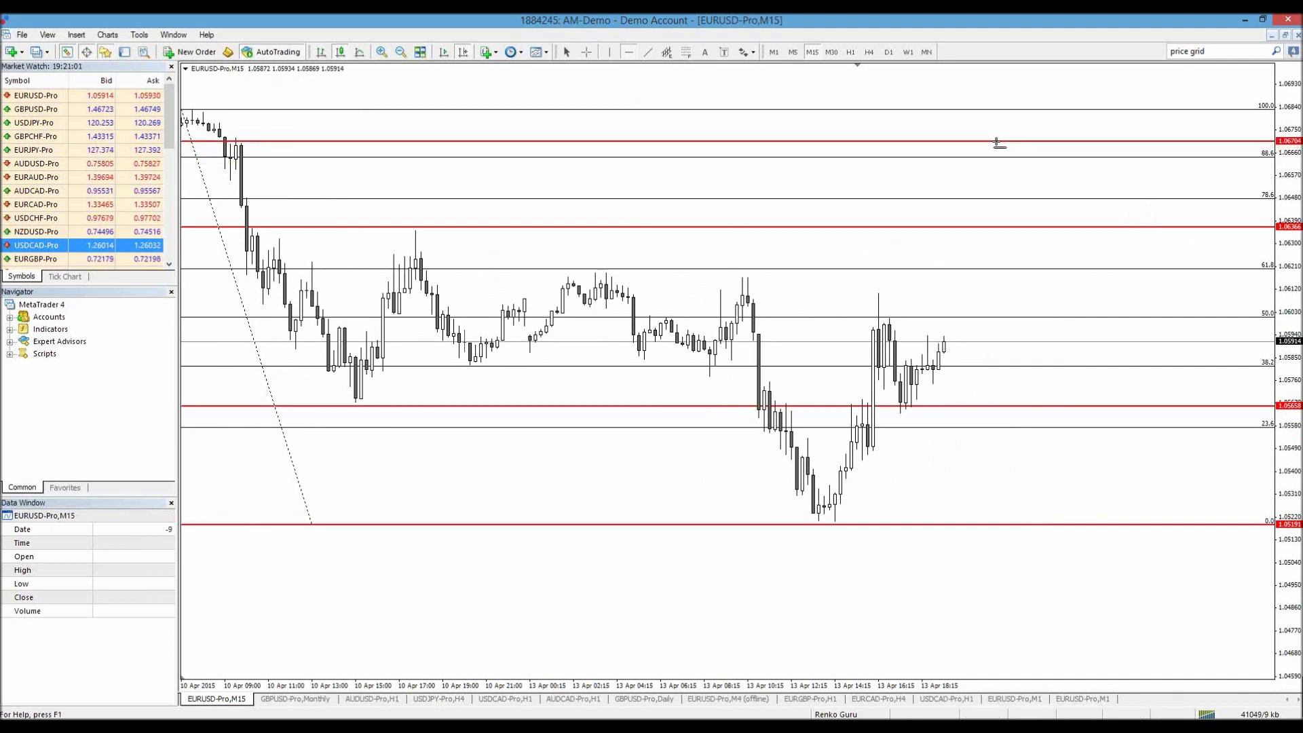
scroll(846, 194, "up", 5)
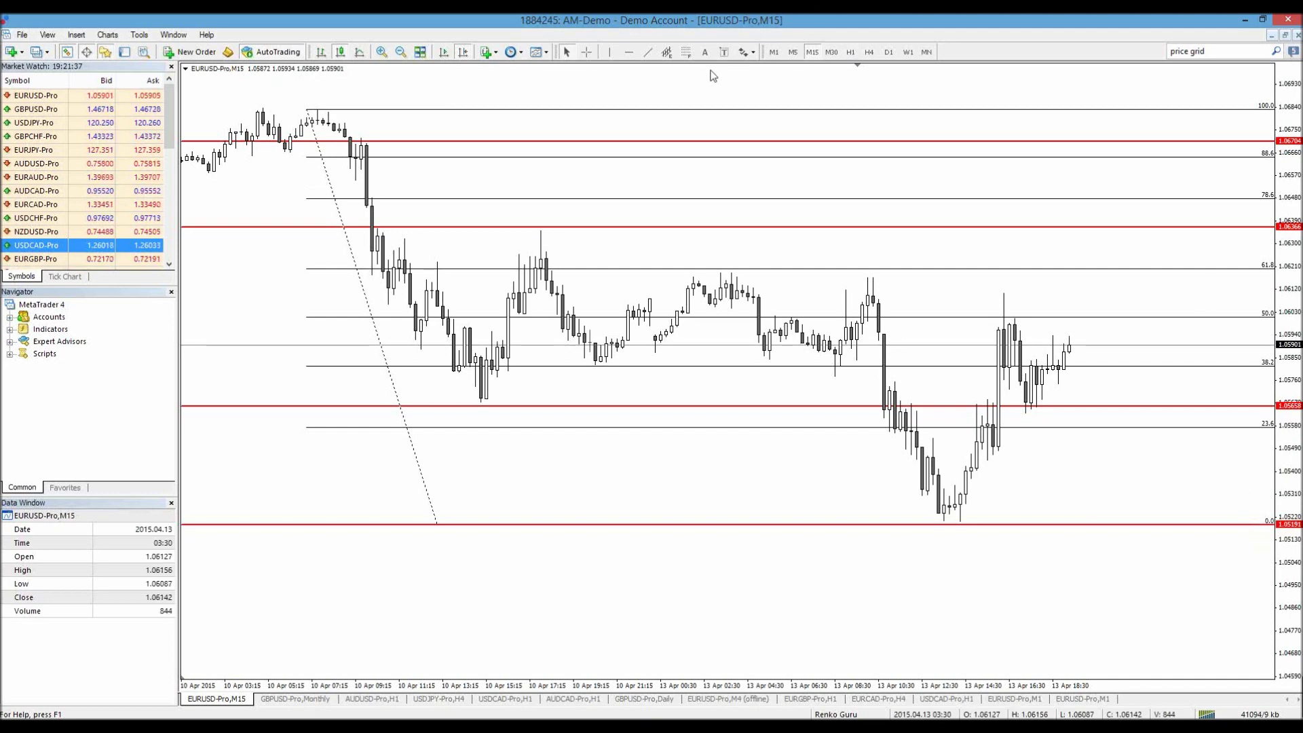
Switch to the monthly chart, mark a red level at 1.03515, then change to H4
left_click(886, 55)
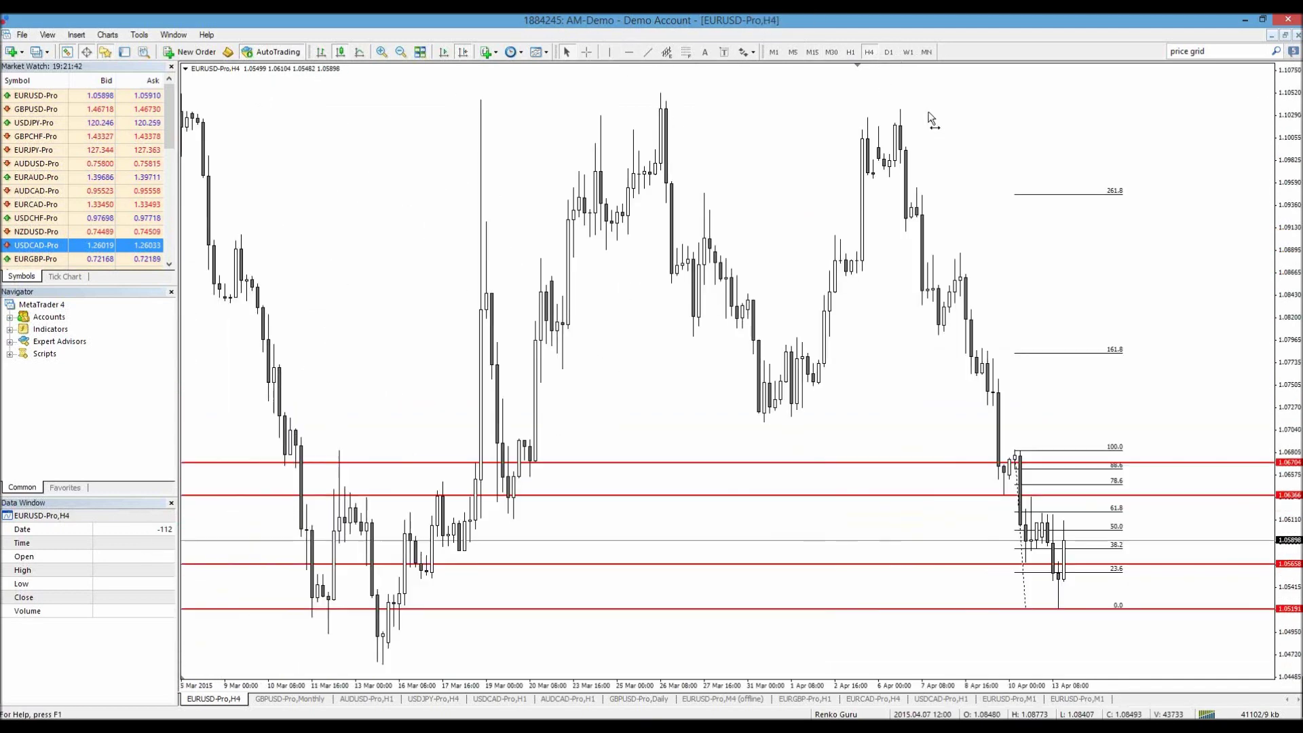
left_click(926, 52)
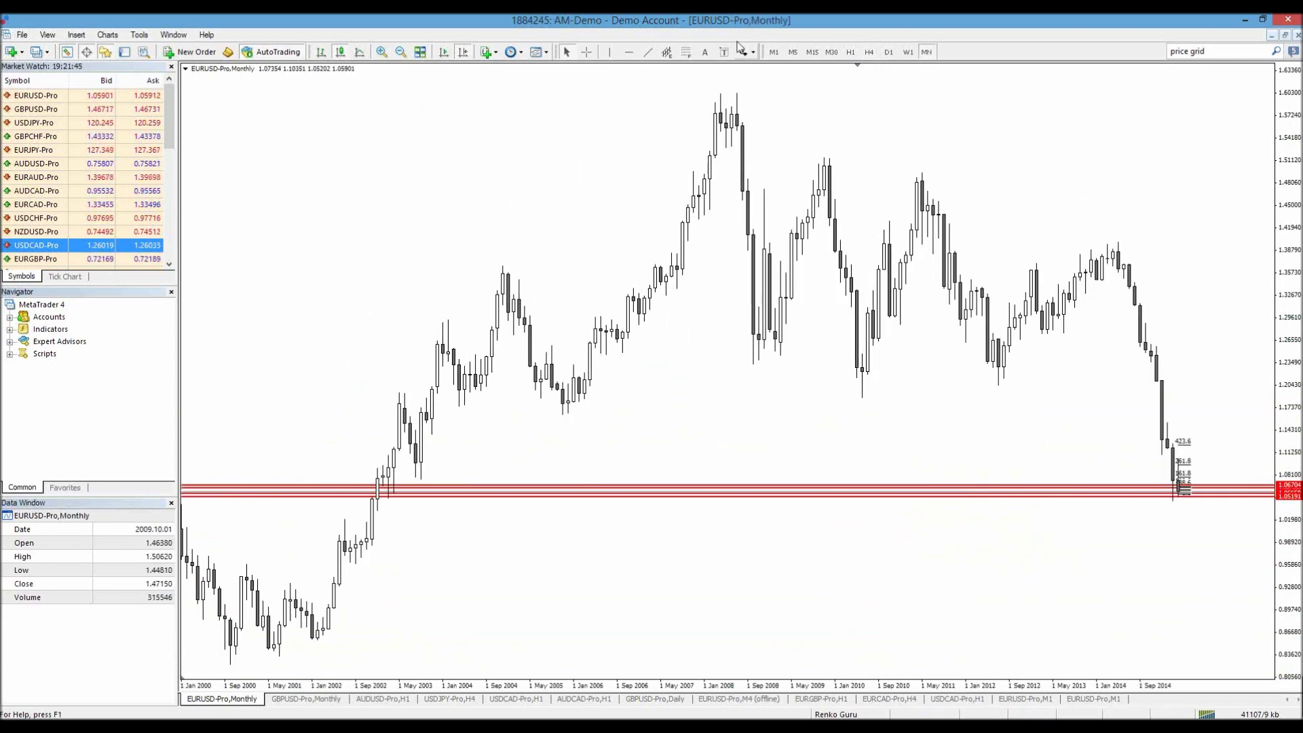
left_click(629, 52)
left_click(706, 509)
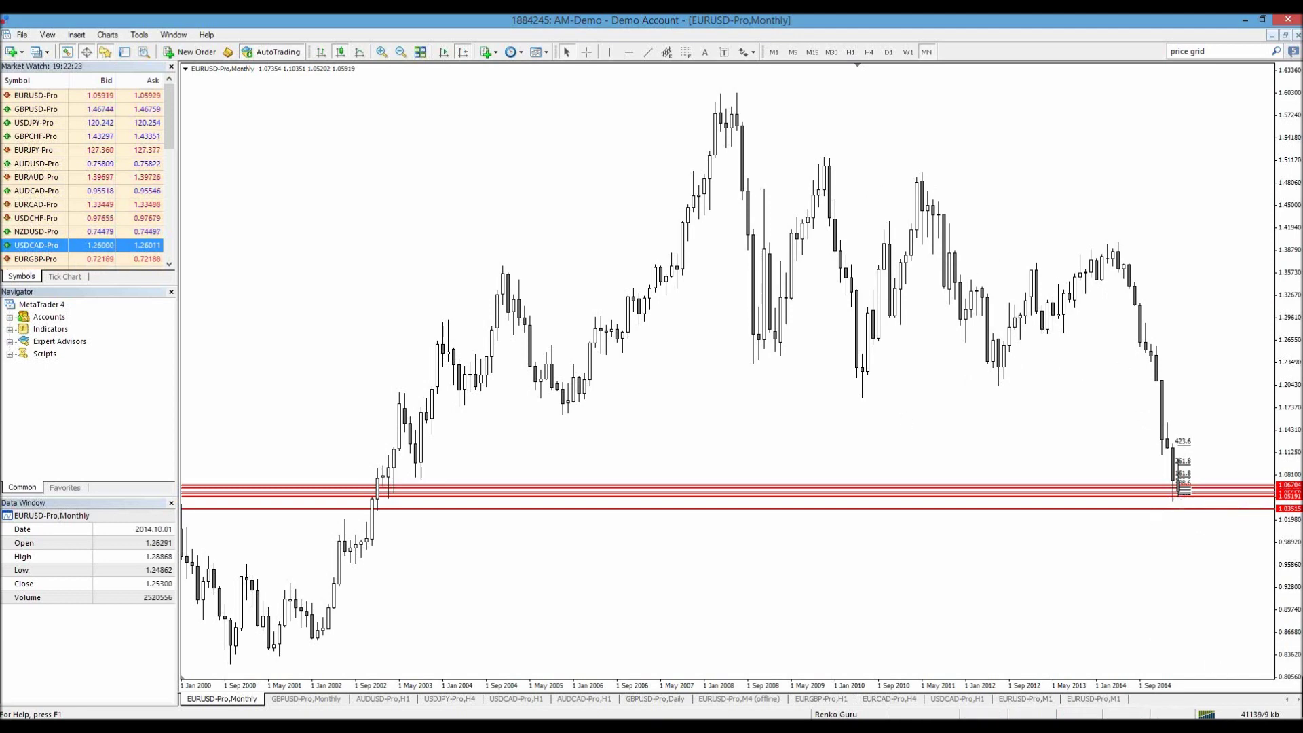
left_click(867, 57)
Return to H1, compress the price scale, and add a red line near 1.0477
left_click(851, 55)
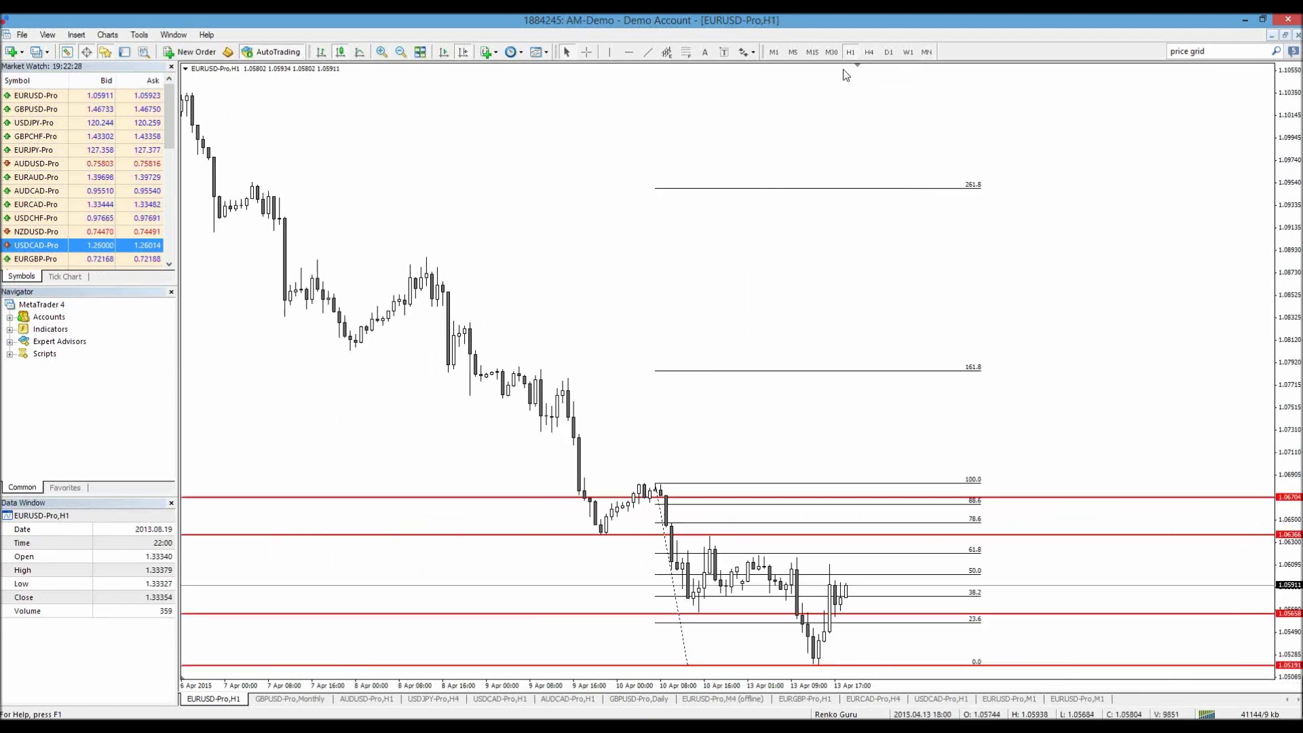
left_click_drag(1296, 292, 1297, 314)
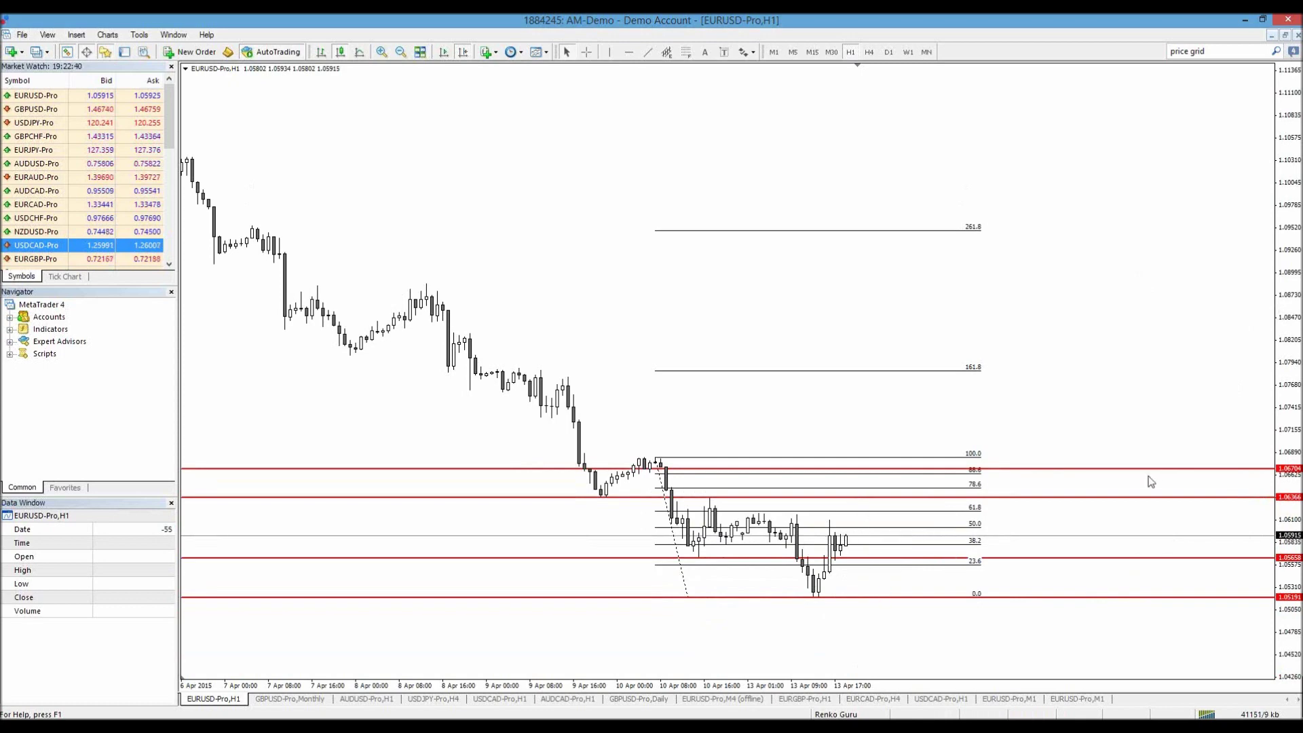
left_click(629, 52)
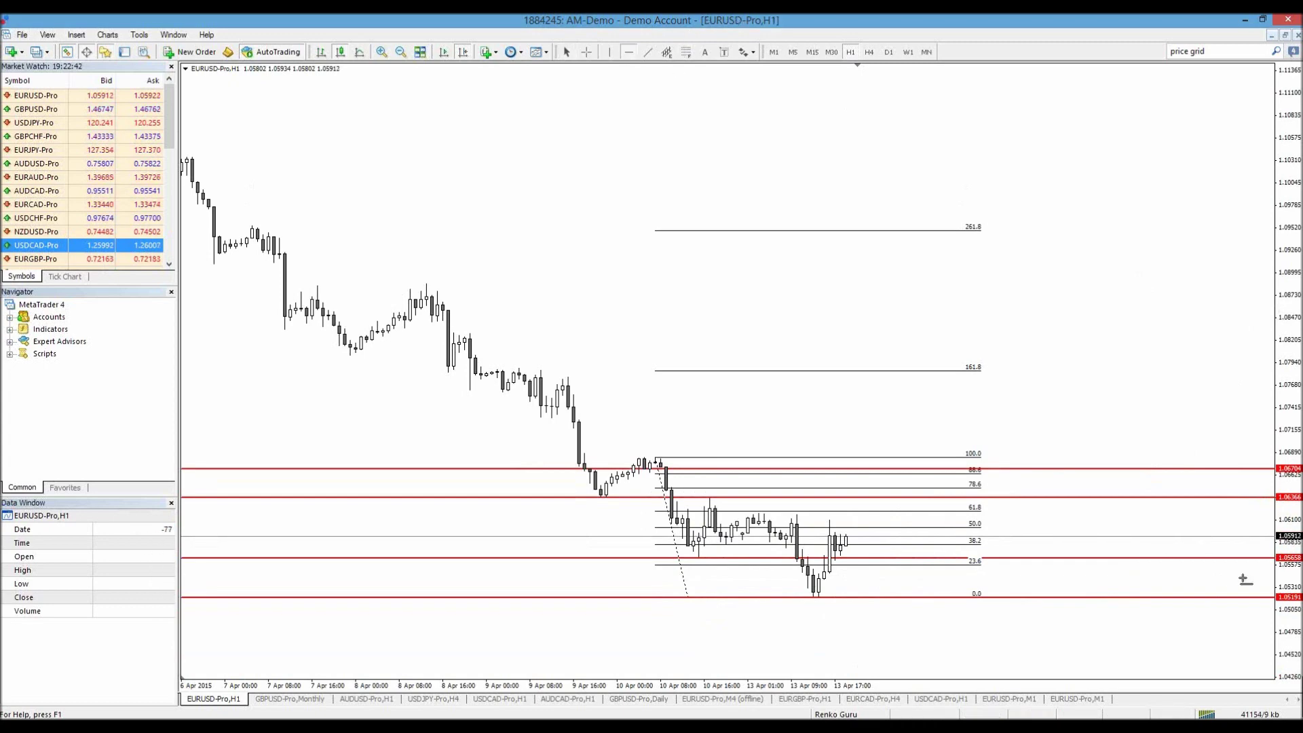
left_click(1241, 621)
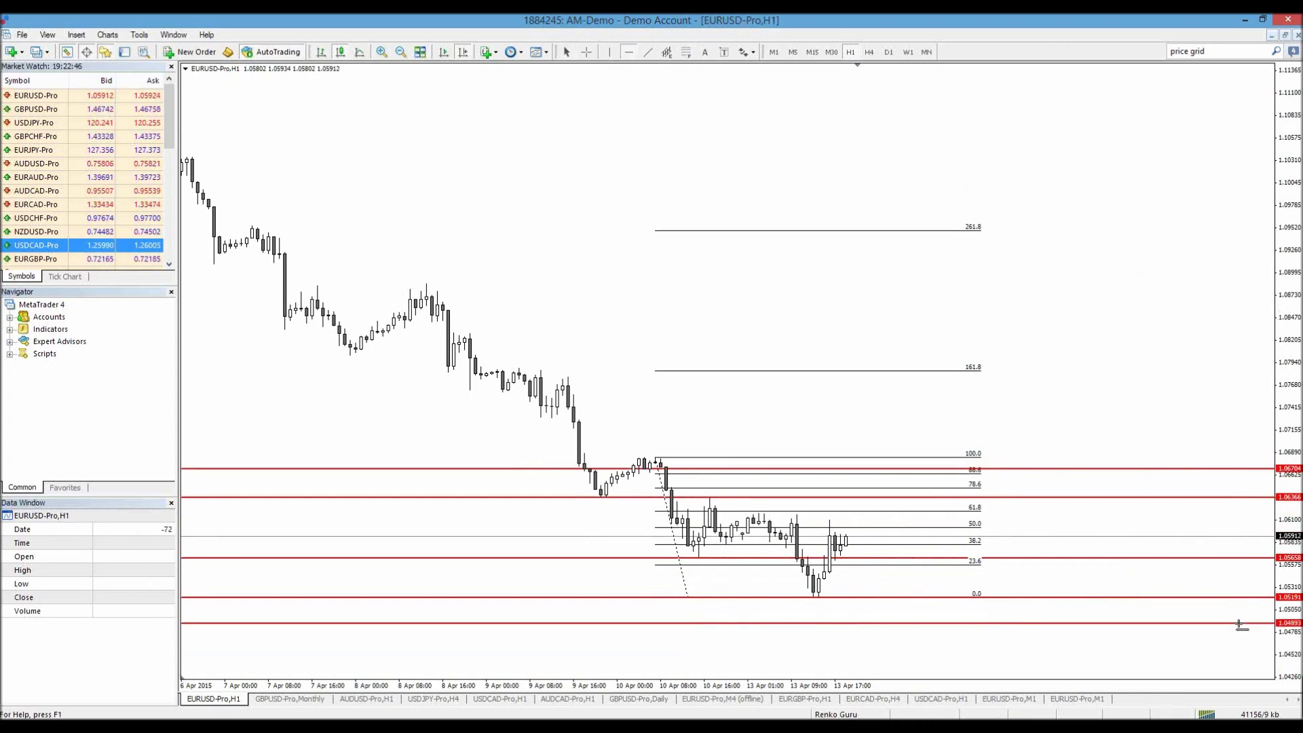
left_click_drag(1241, 621, 1239, 637)
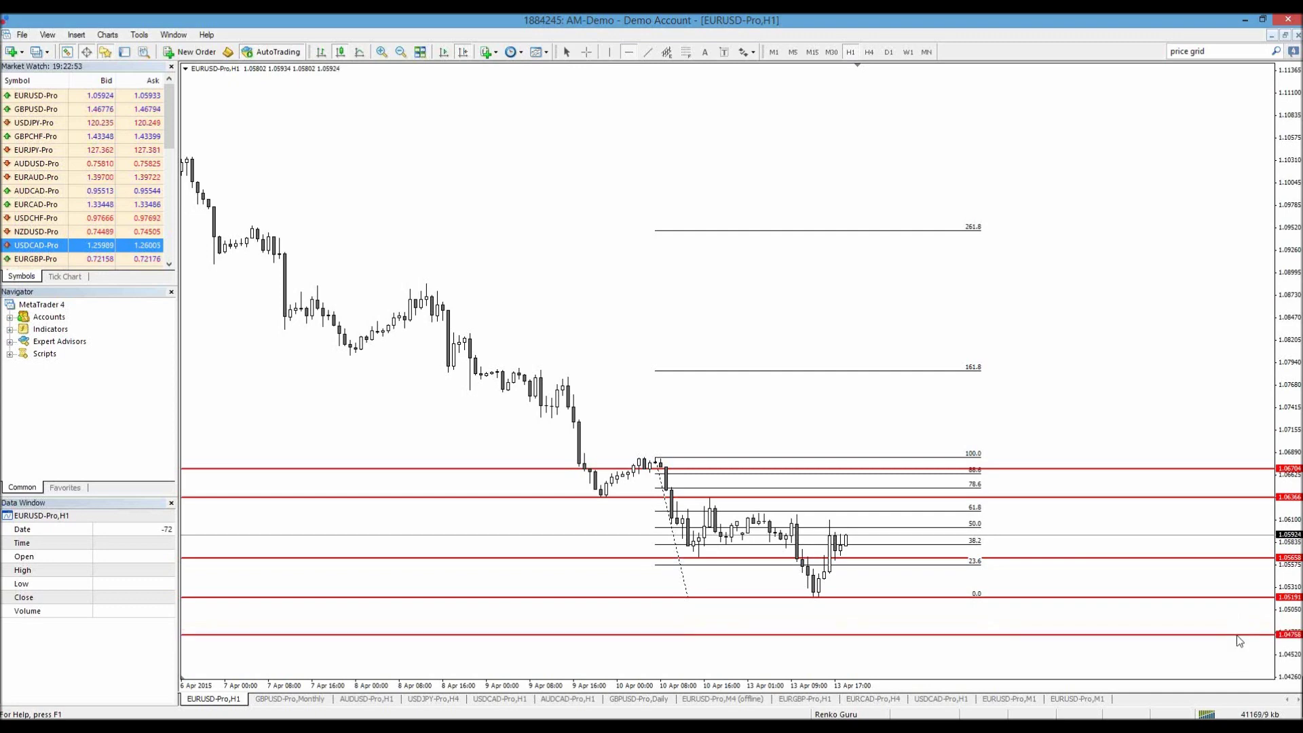
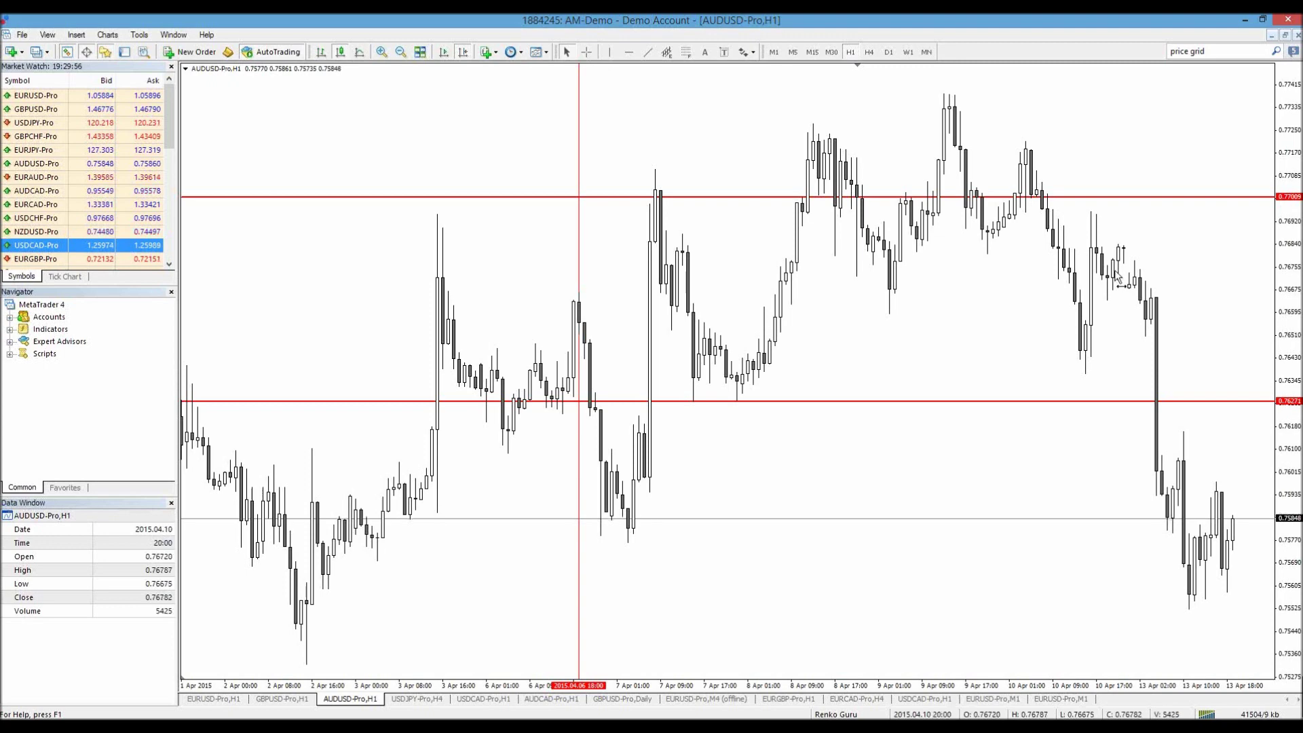
Scroll to the latest AUDUSD bars and compress the price scale so the 0.77009 and 0.76272 levels frame the move
scroll(872, 270, "down", 5)
scroll(536, 394, "up", 2)
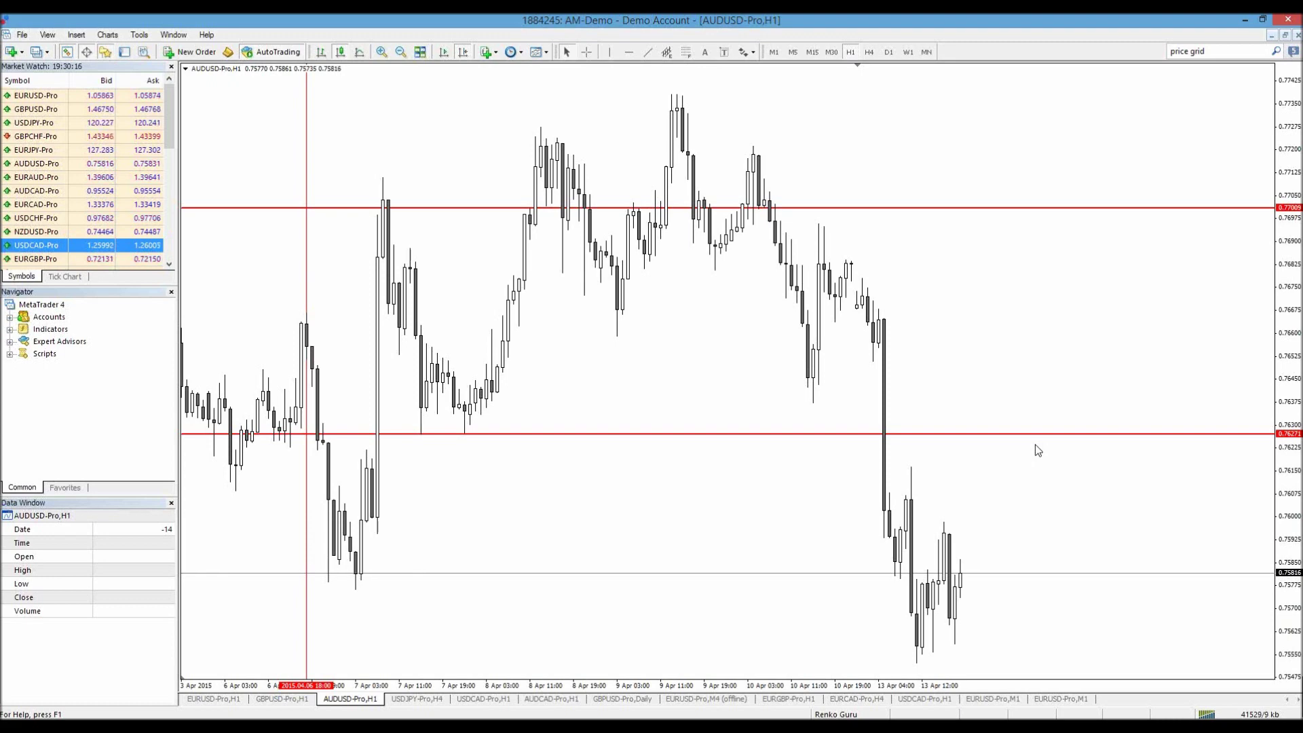
left_click_drag(1284, 419, 1285, 451)
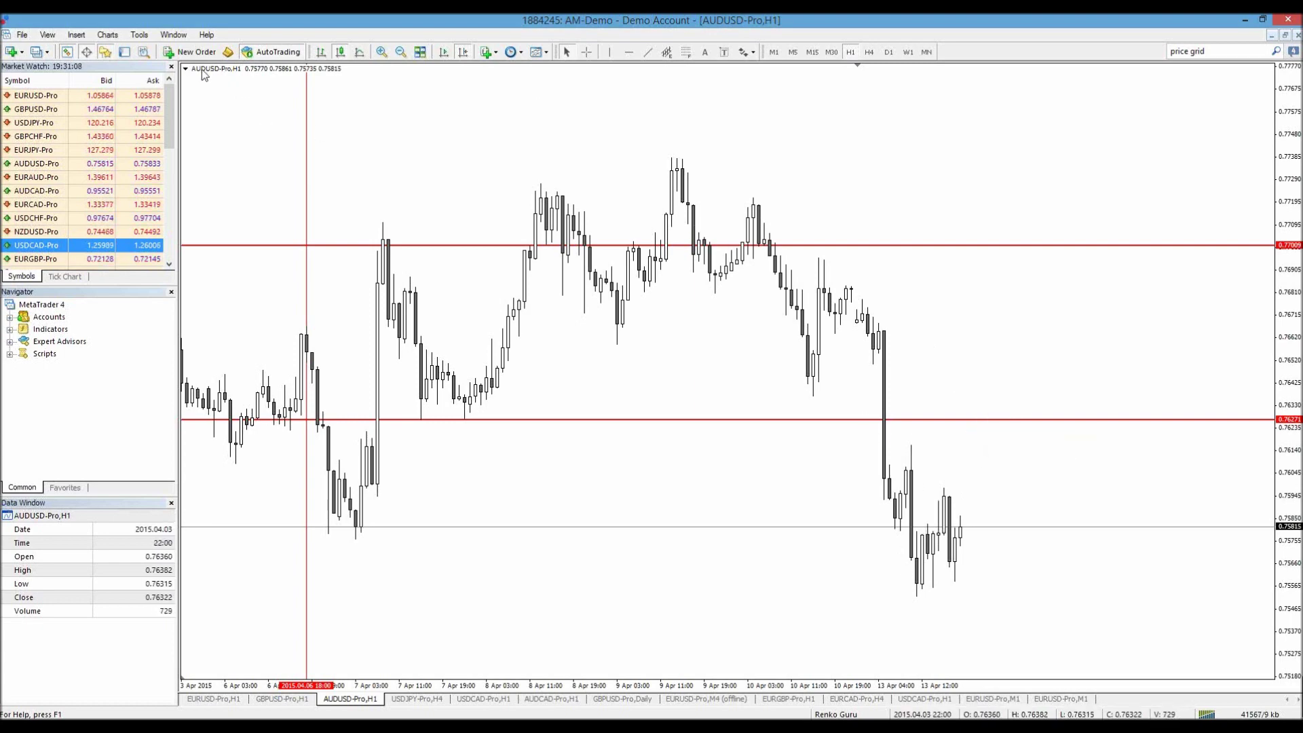
Flip through the EURUSD and AUDUSD hourly charts, ending on the GBPUSD H1 chart with its Fibonacci levels
left_click(220, 699)
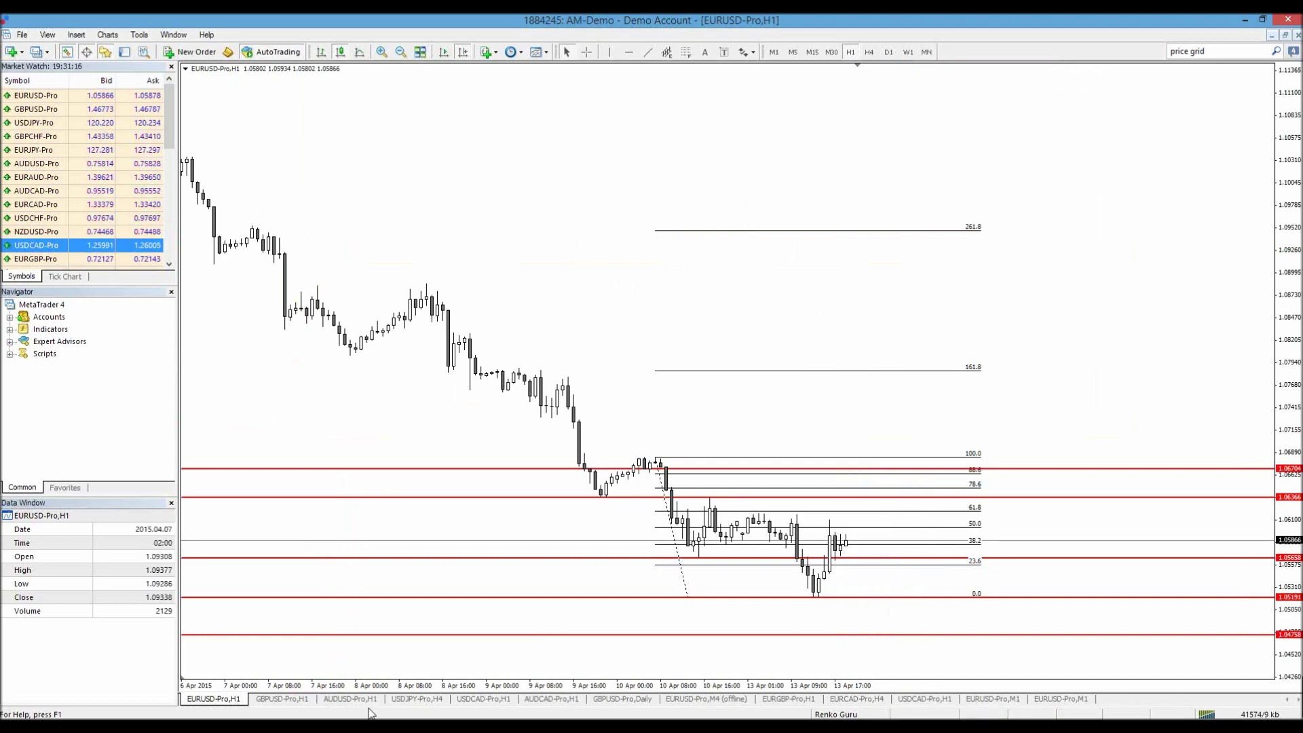
left_click(350, 699)
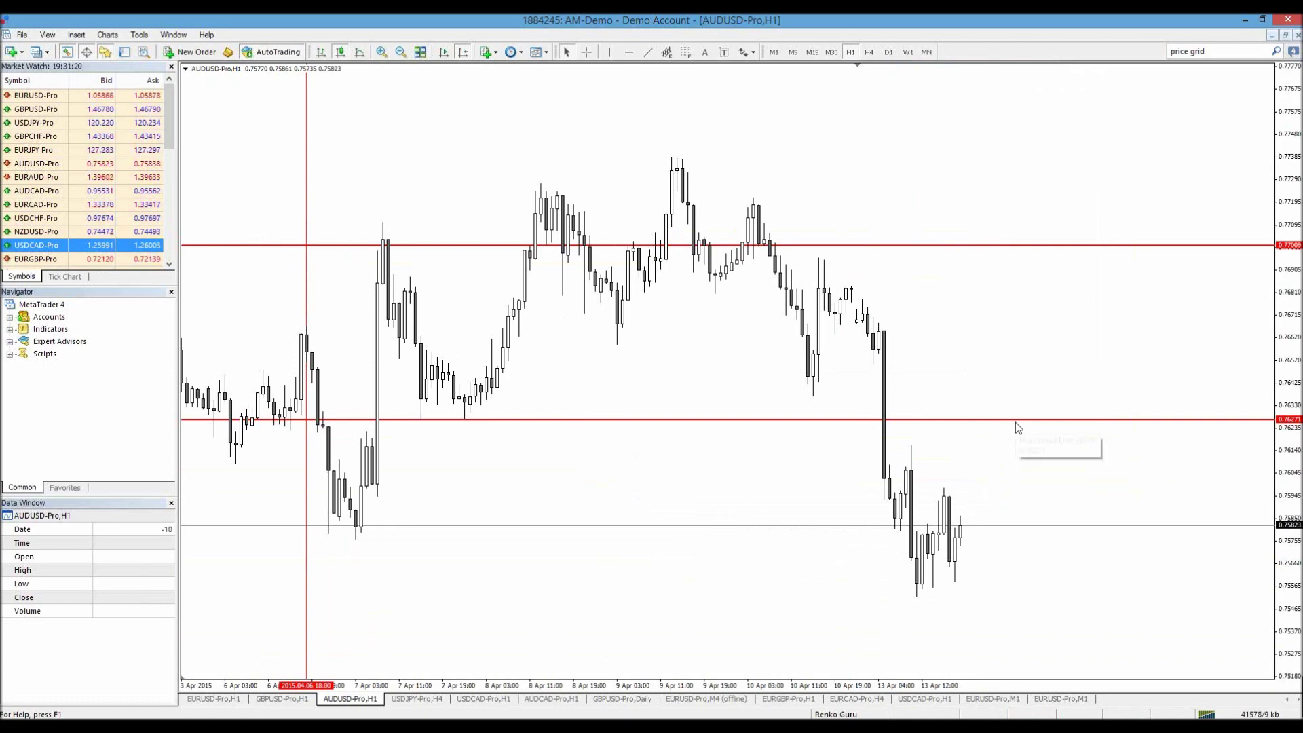
left_click(296, 699)
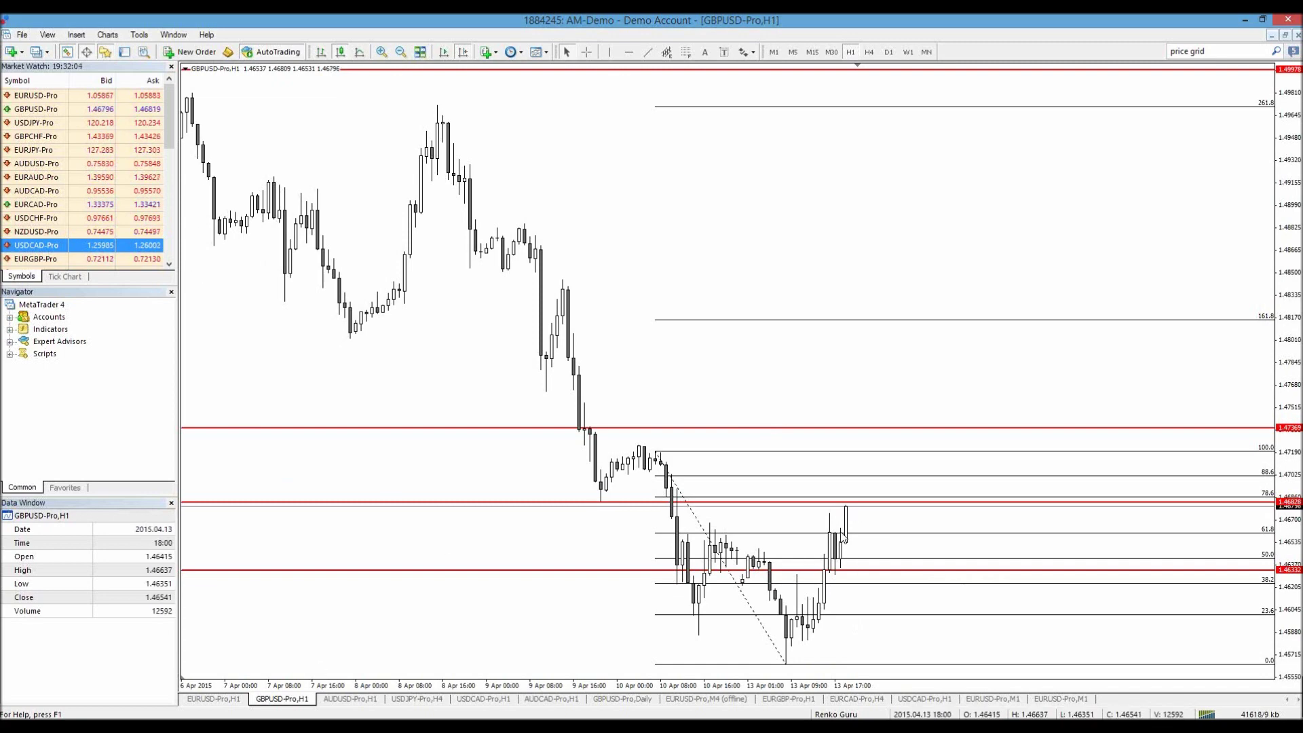
Switch back to the AUDUSD-Pro H1 chart with red levels at 0.77009 and 0.76272
left_click(354, 701)
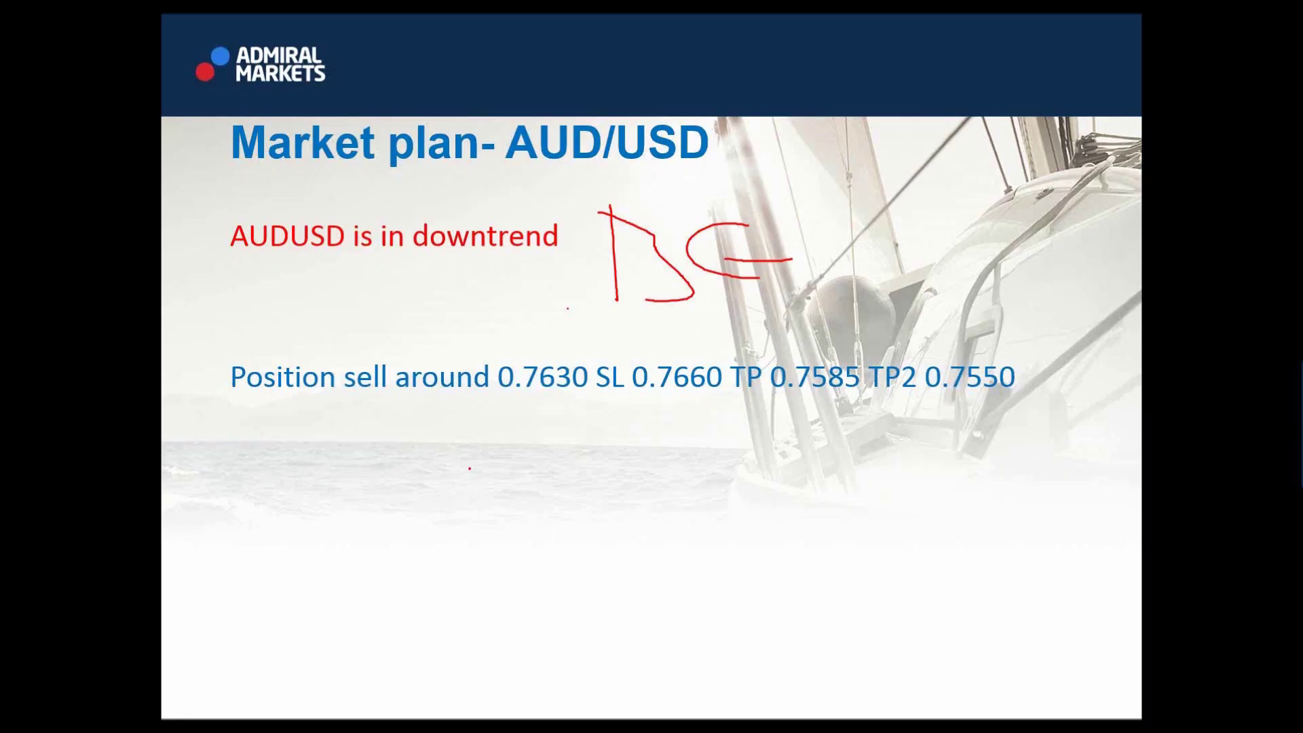
Advance the presentation to the USDJPY market plan slide
key("Right")
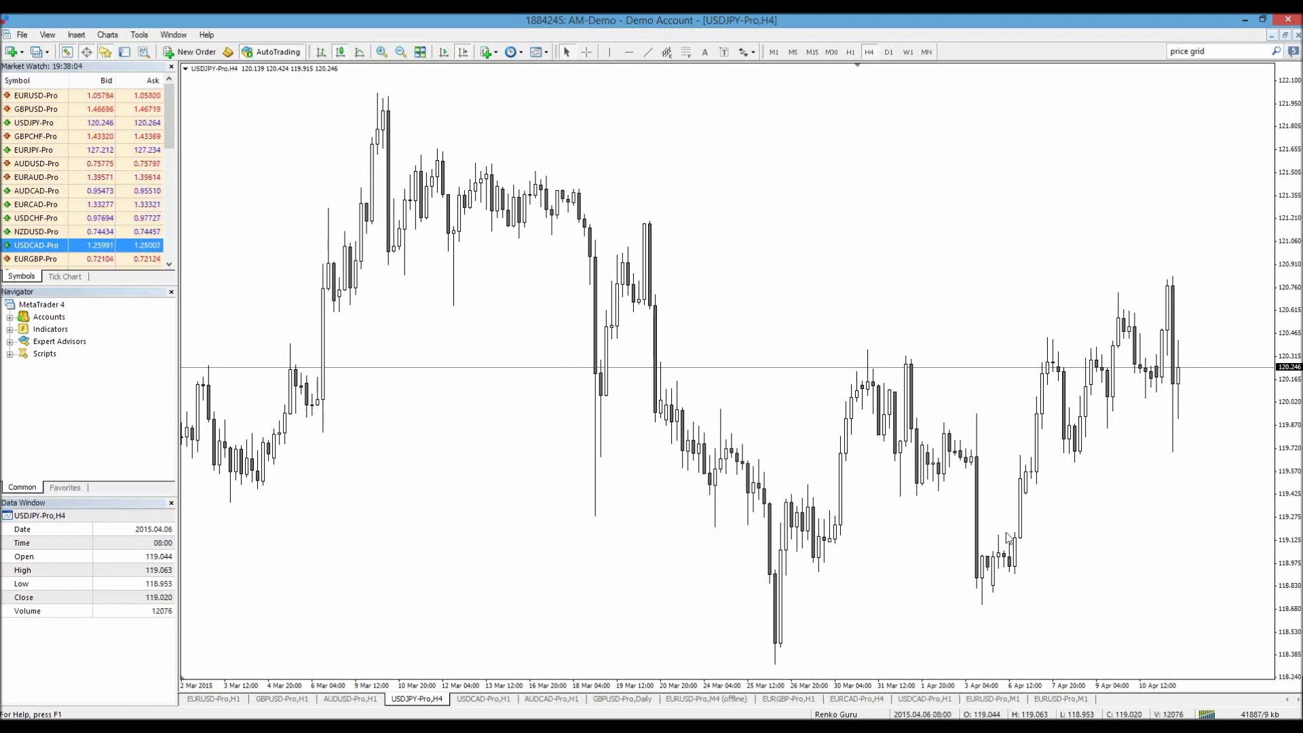
Pick the Horizontal Line tool to mark the 120.423 resistance level on USDJPY H4
left_click(629, 52)
Place the 120.423 level, draw a rising trendline along the April lows, and add a level near 120.04
left_click(910, 339)
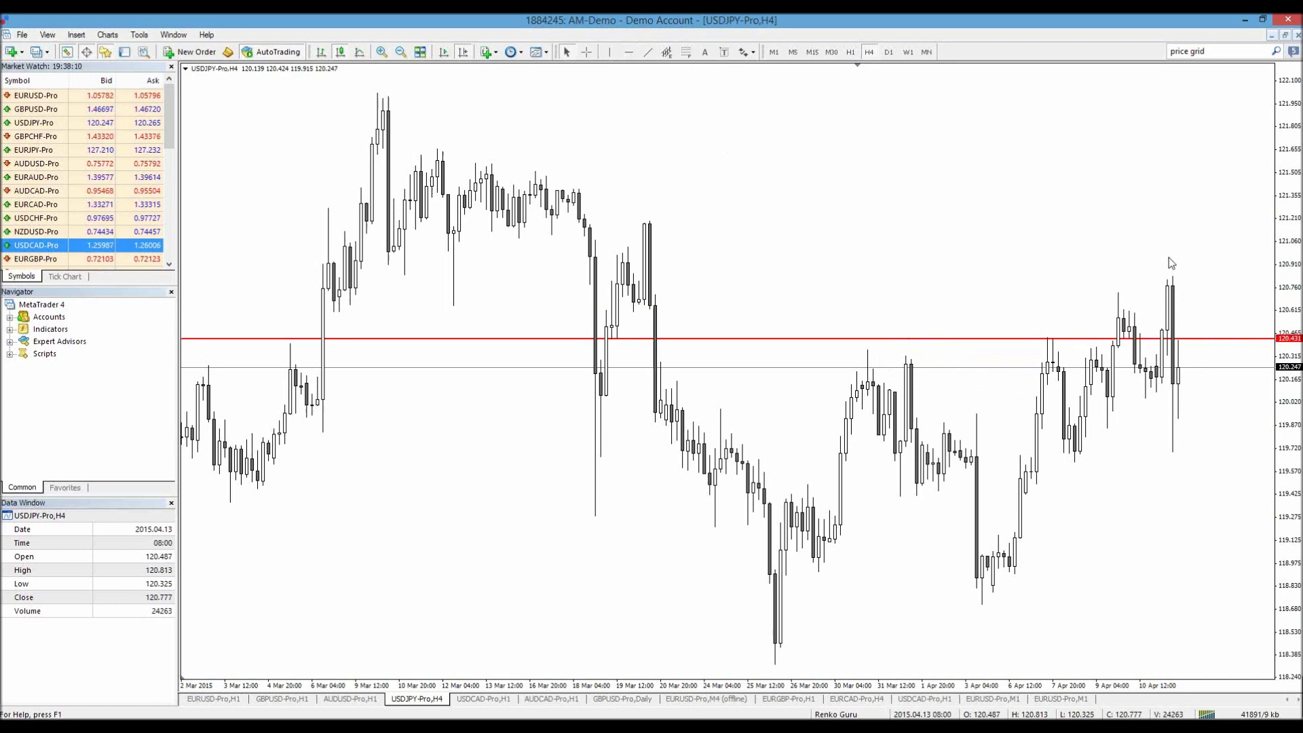
left_click(647, 52)
left_click_drag(987, 612, 1266, 371)
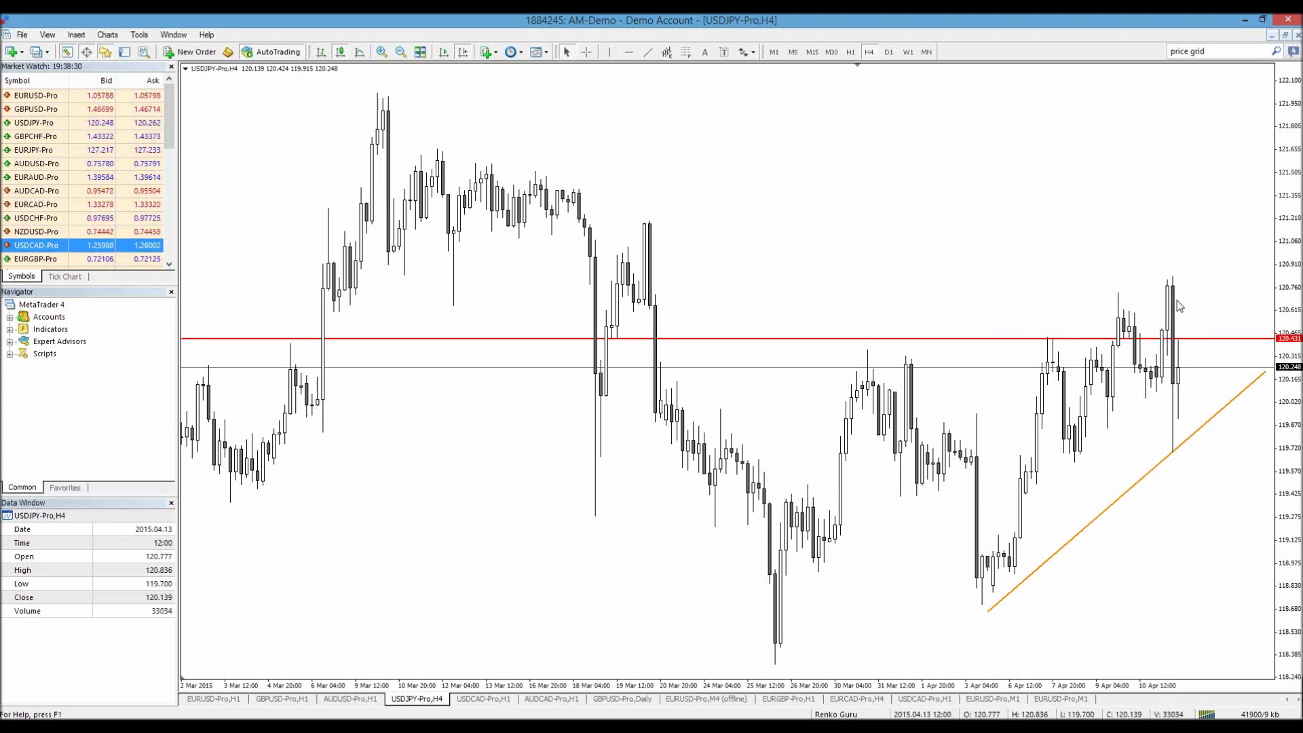
left_click(629, 52)
left_click_drag(1195, 433, 1204, 401)
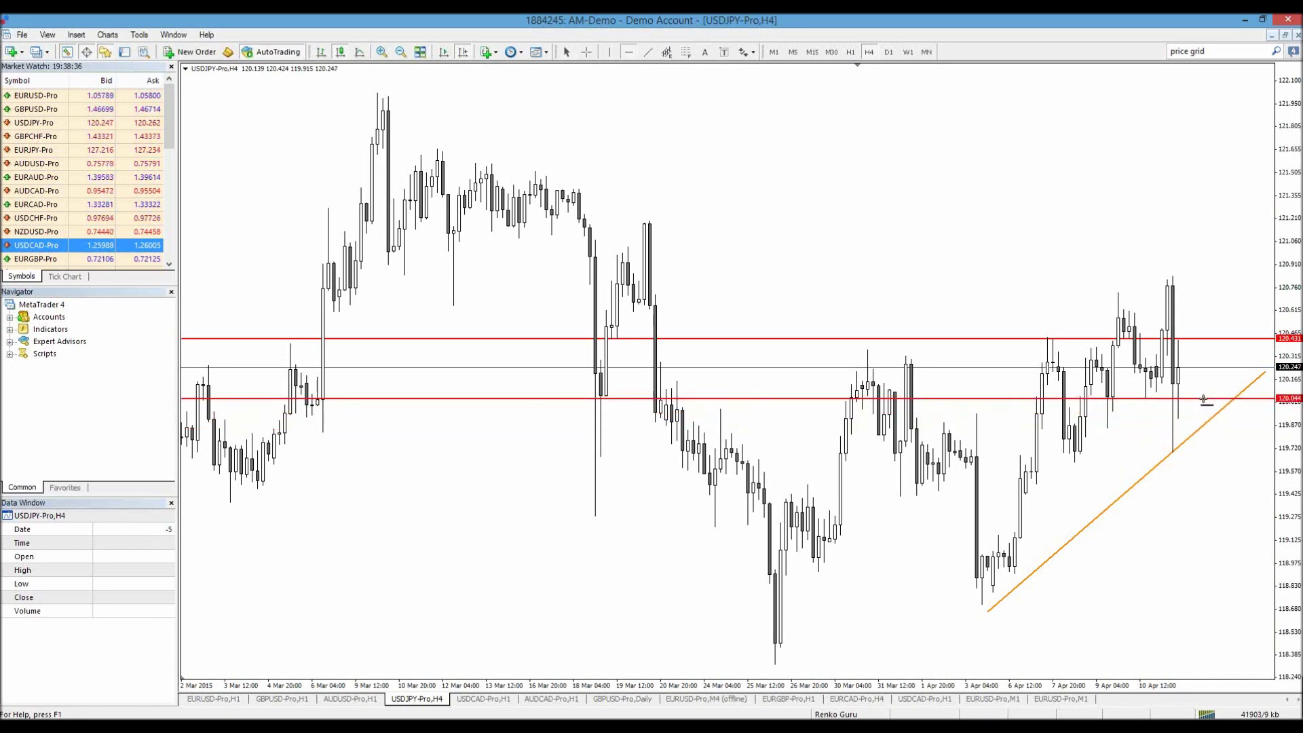
Draw horizontal lines at 119.560, about 121.175 and 121.501, fine-tuning the top line
left_click(629, 52)
left_click_drag(1226, 495, 1235, 483)
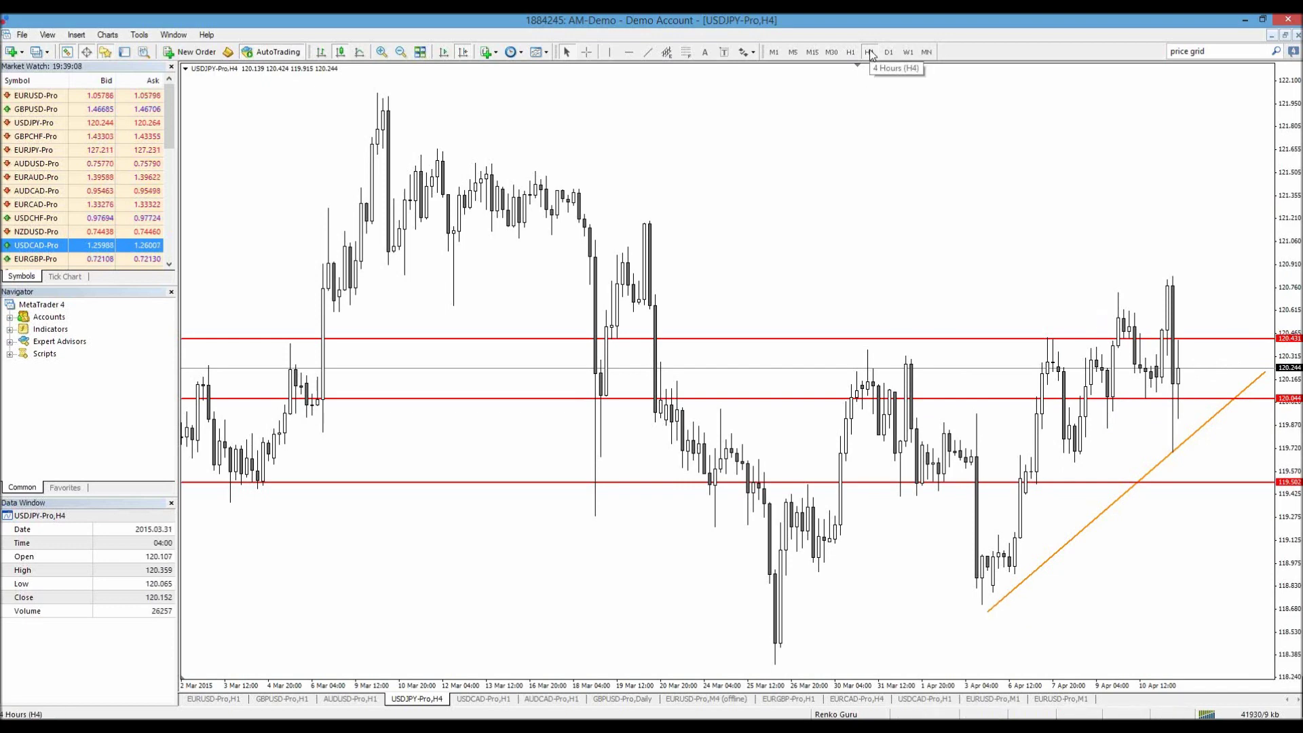
left_click(628, 53)
left_click_drag(874, 201, 863, 224)
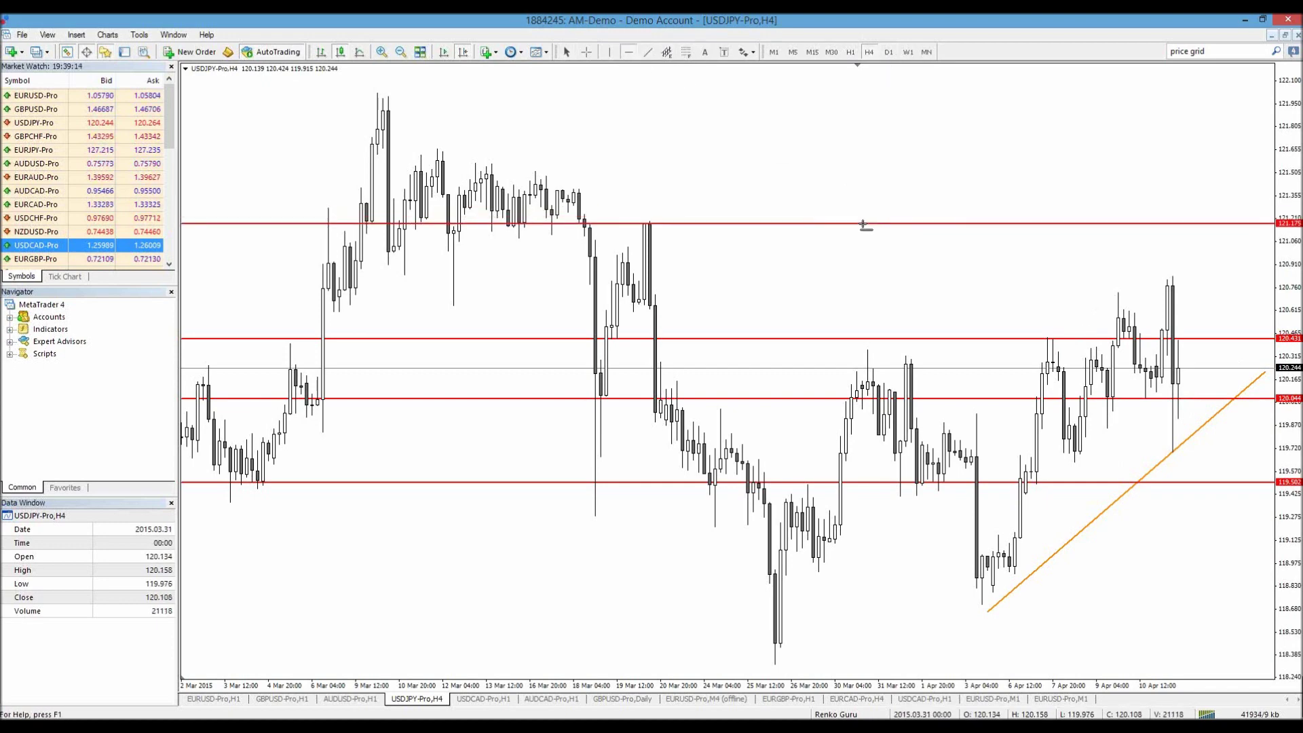
left_click(629, 53)
left_click(856, 174)
left_click_drag(856, 179, 859, 174)
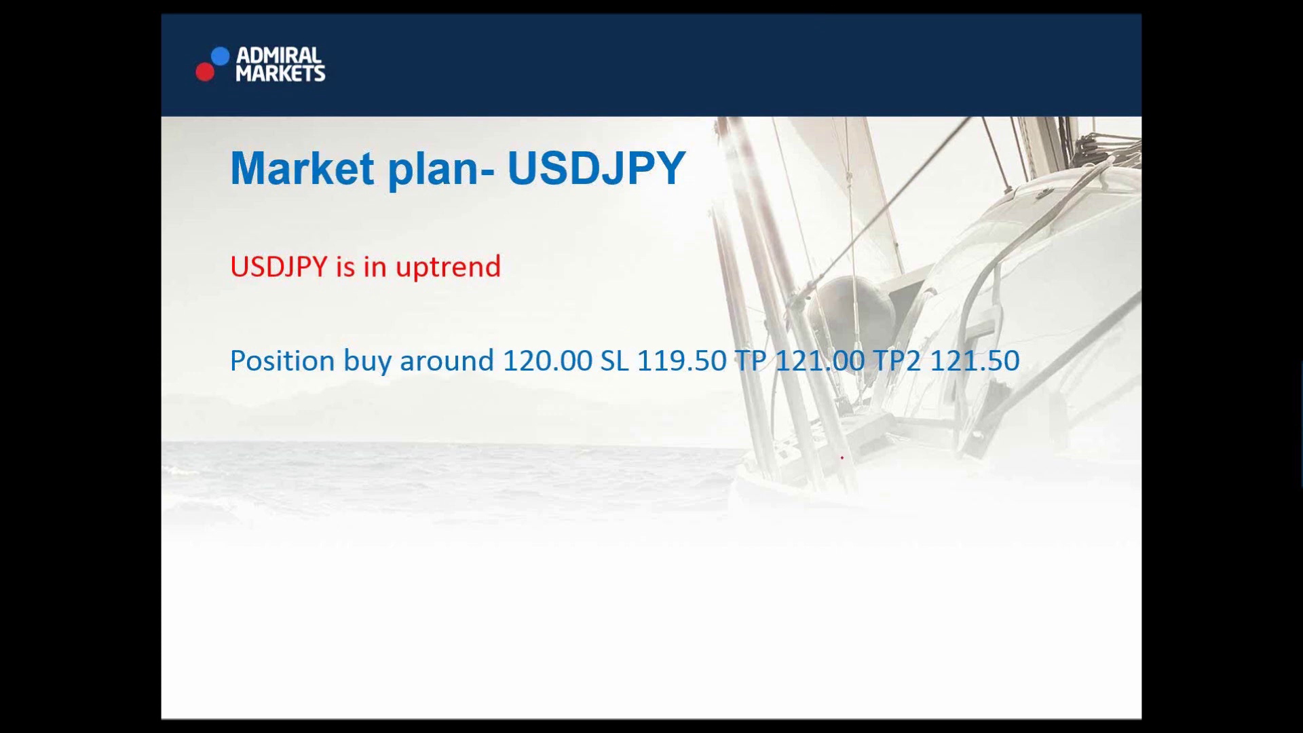
Advance the slides from the USDJPY market plan to the USDCAD market plan
key("Right")
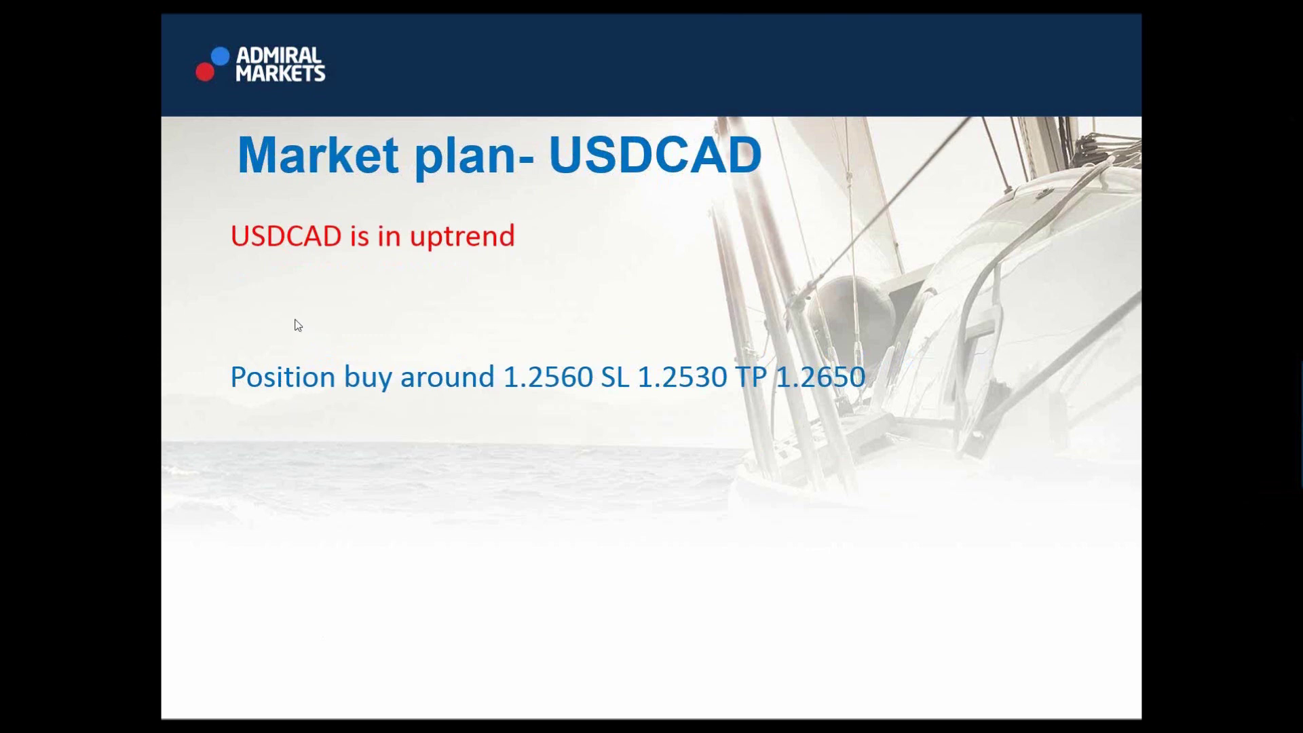
Switch from the slides back to the USDCAD-Pro H1 chart with its Fibonacci levels
key("alt+Tab")
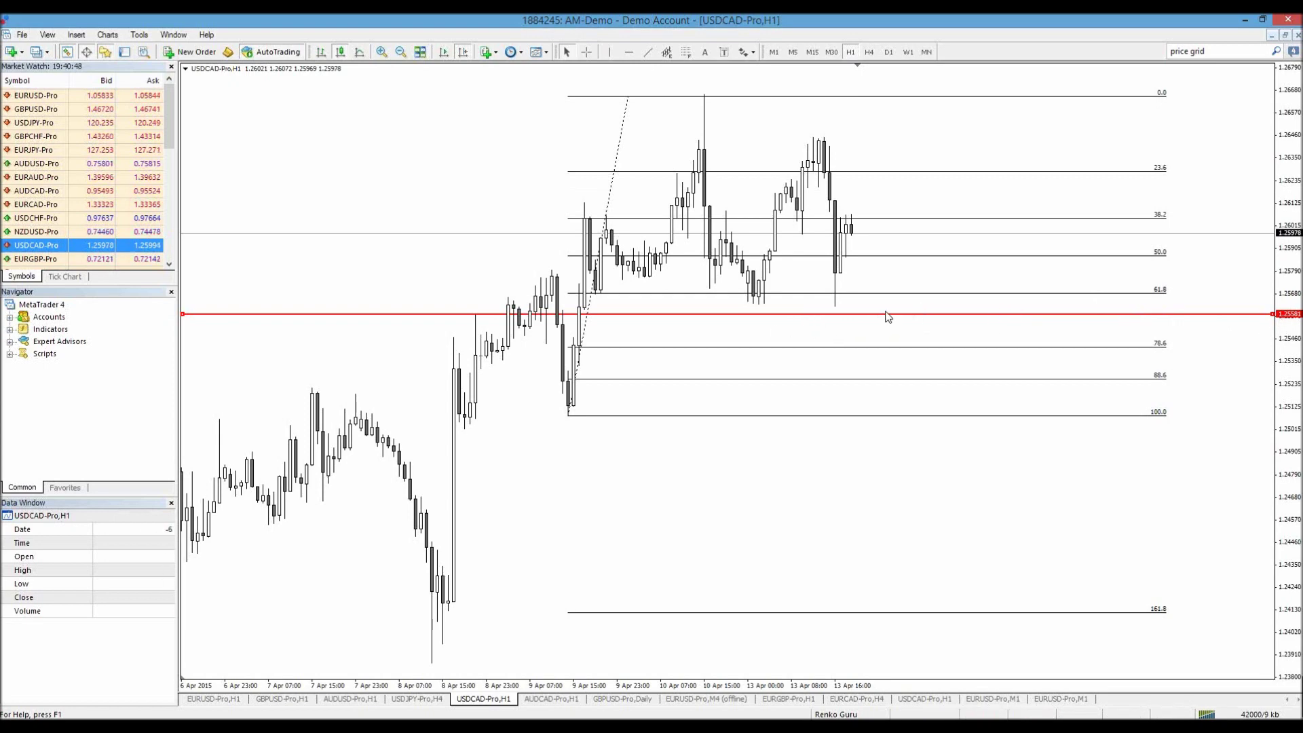
Draw a rising trendline from the 100.0 Fibonacci low through recent lows, meeting 1.2558 near 1.2560
left_click(648, 51)
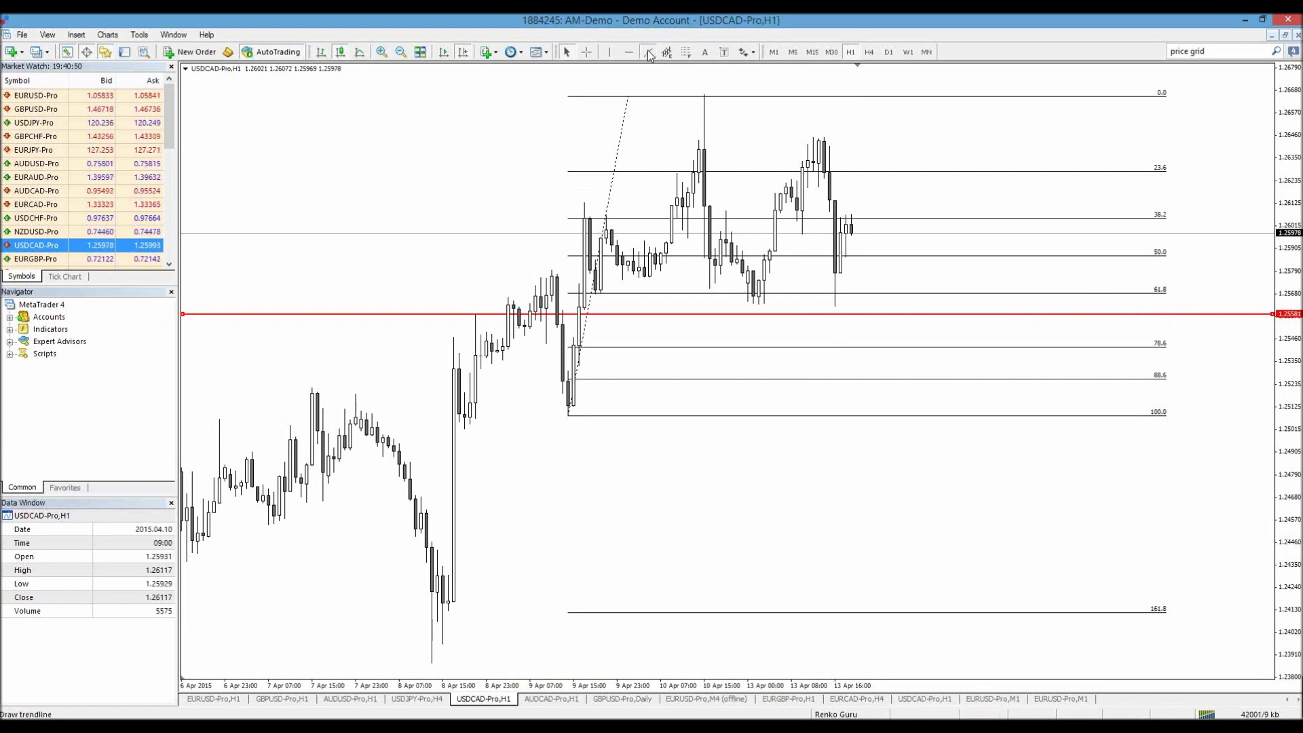
mouse_move(576, 410)
left_mouse_down()
mouse_move(1120, 218)
mouse_move(1289, 132)
mouse_move(1221, 174)
mouse_move(1228, 157)
left_mouse_up()
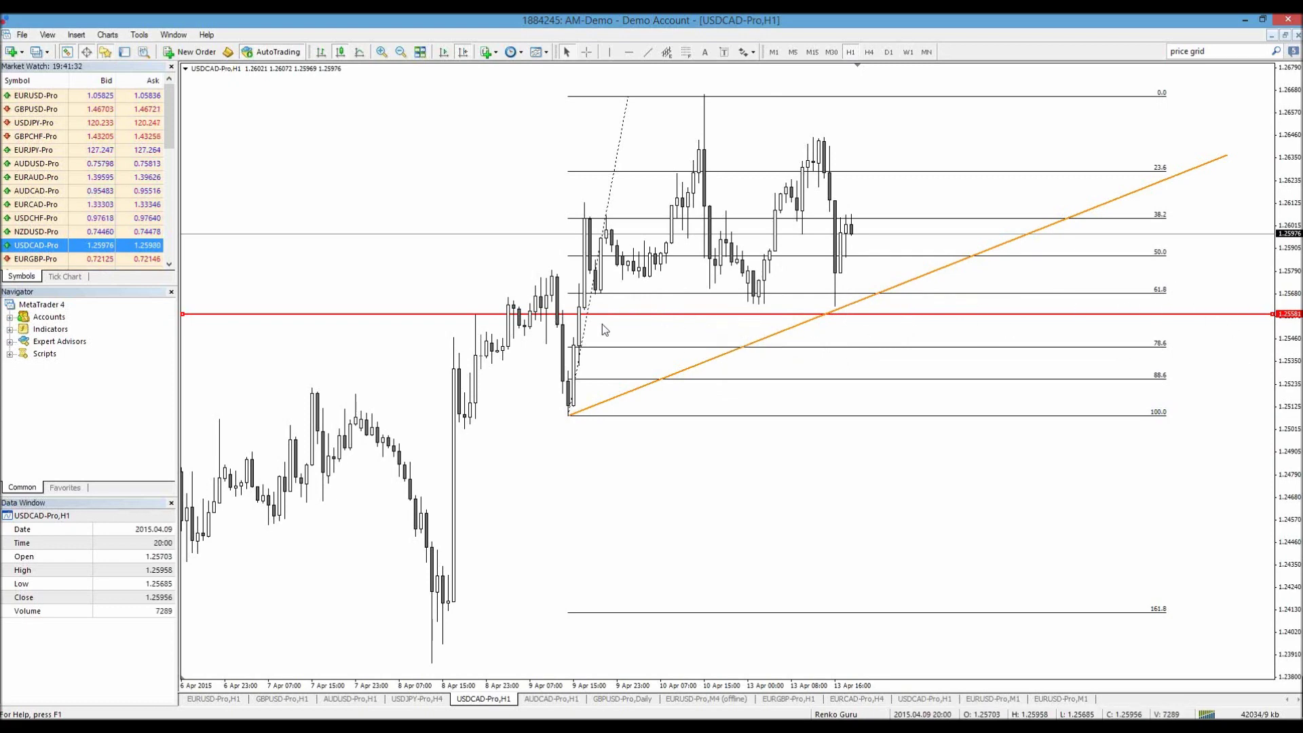
mouse_move(626, 271)
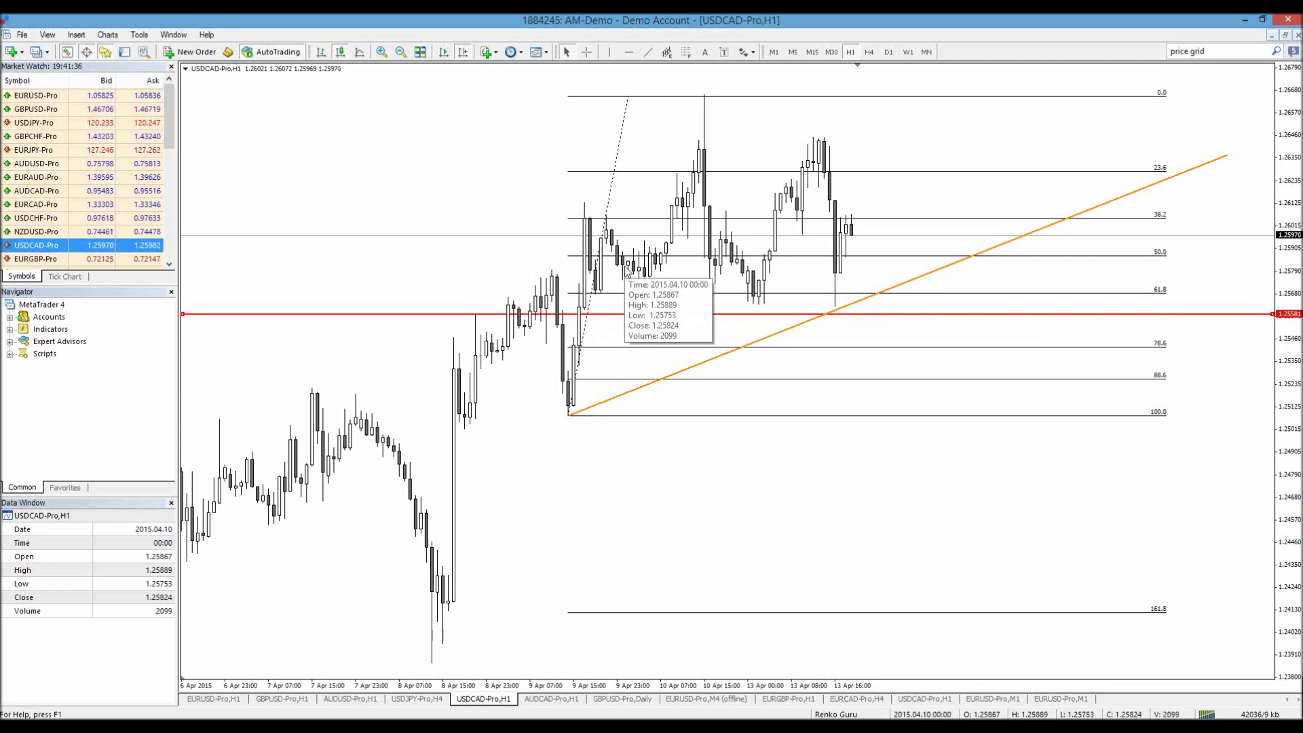
mouse_move(841, 312)
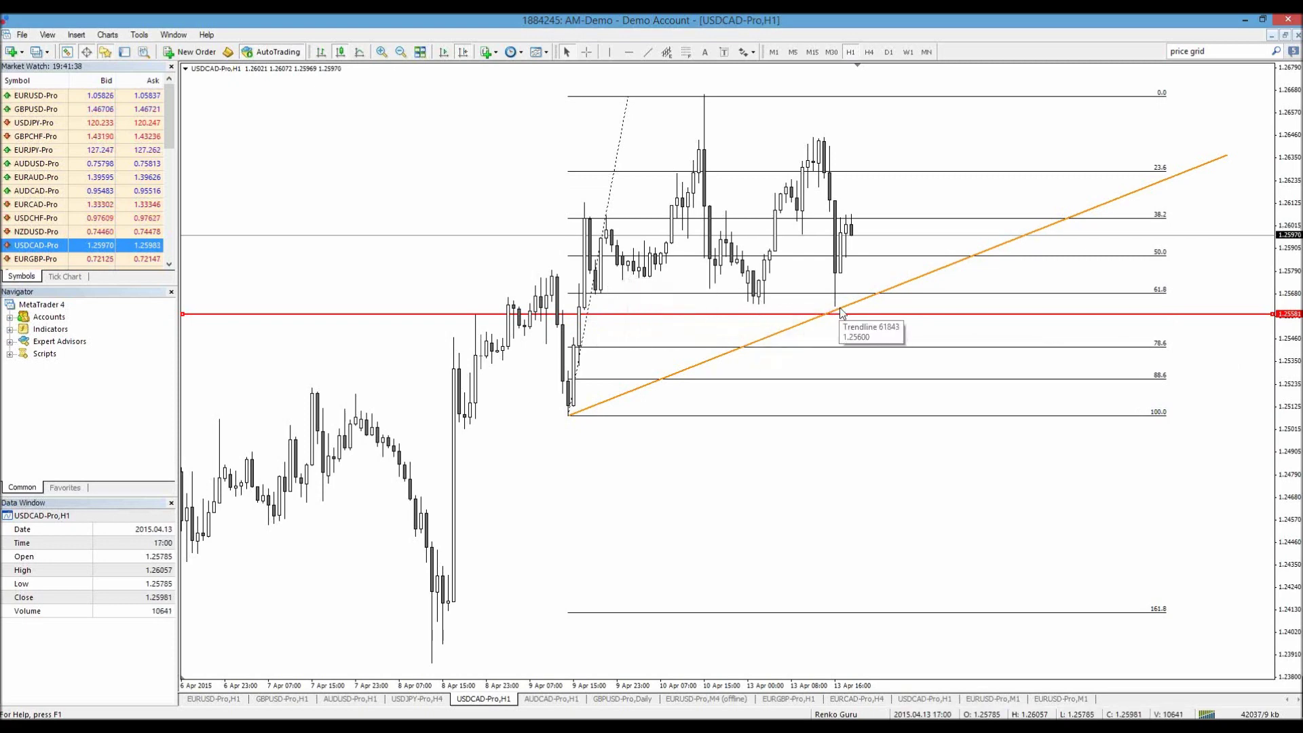